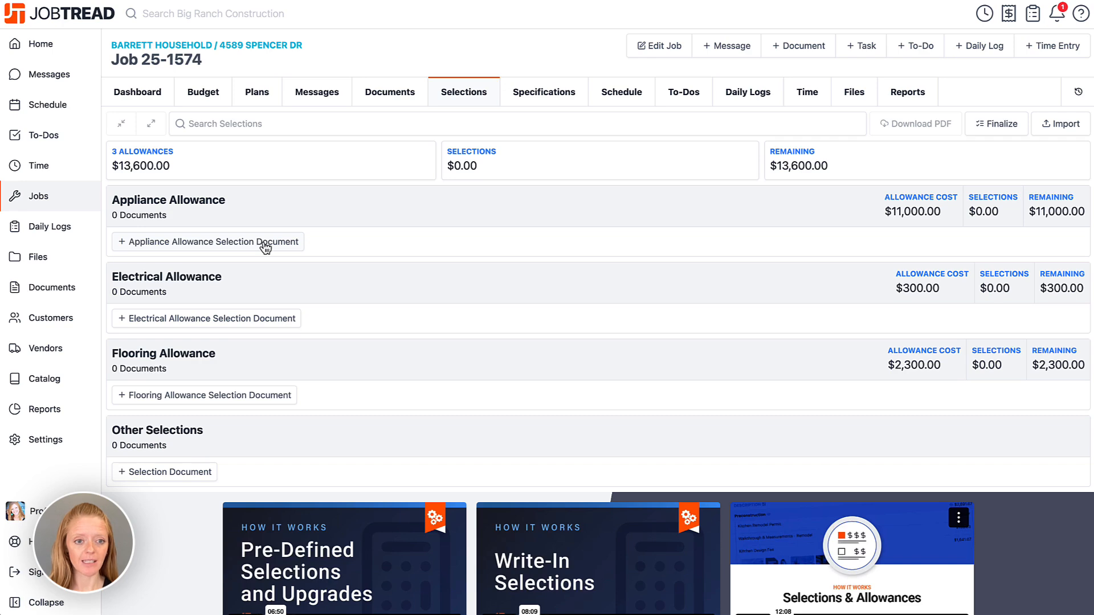
Start a new selection document under the Appliance Allowance and name it "Appliance Package".
{"action": "left_click", "coordinate": [220, 244]}
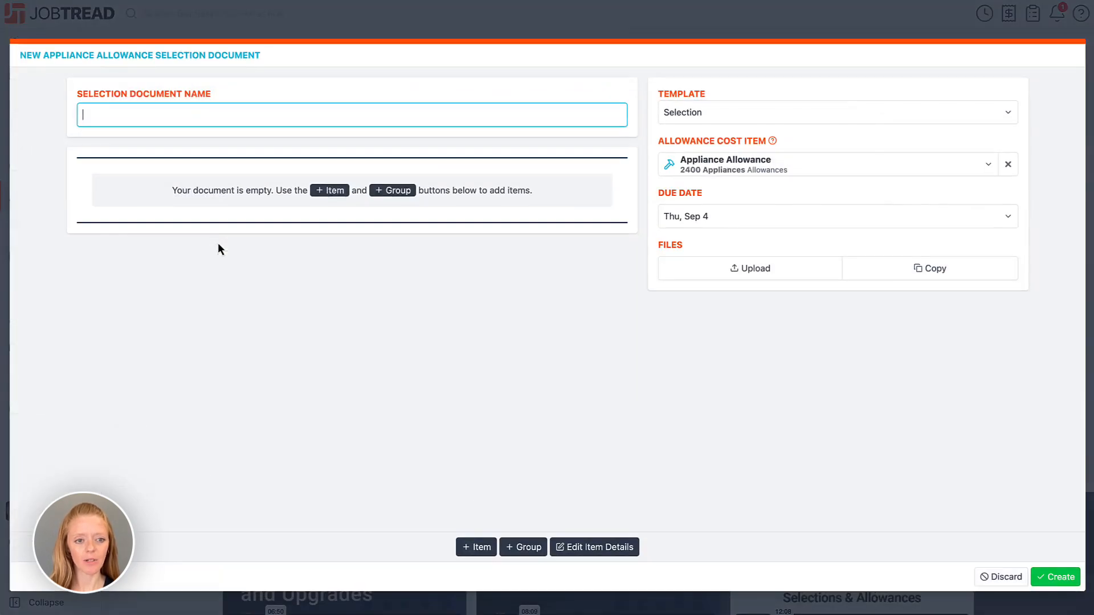
{"action": "type", "text": "Appliance"}
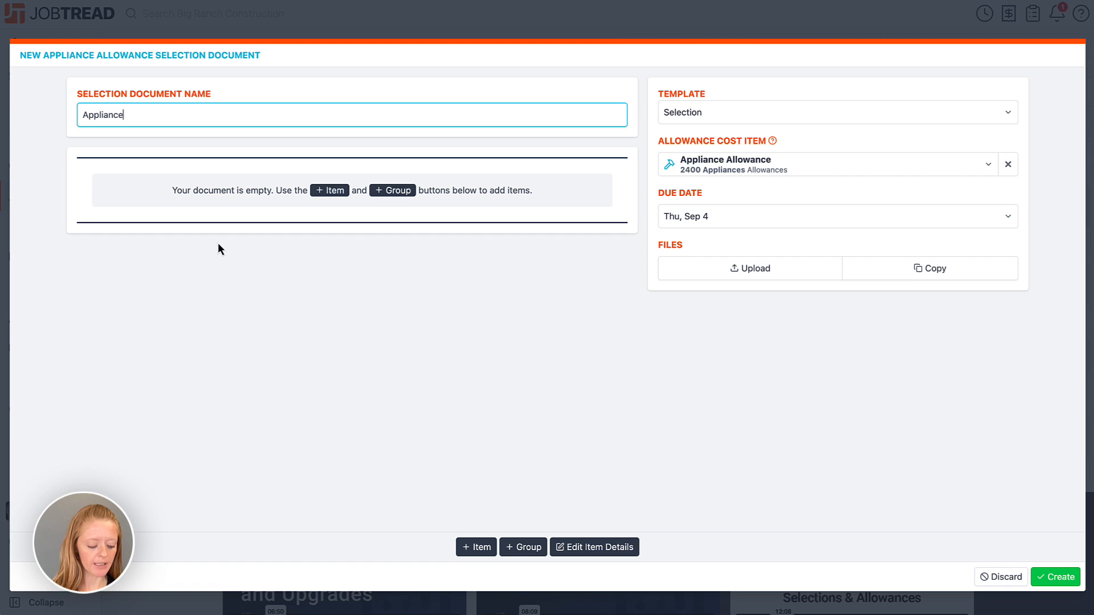
{"action": "type", "text": " Package"}
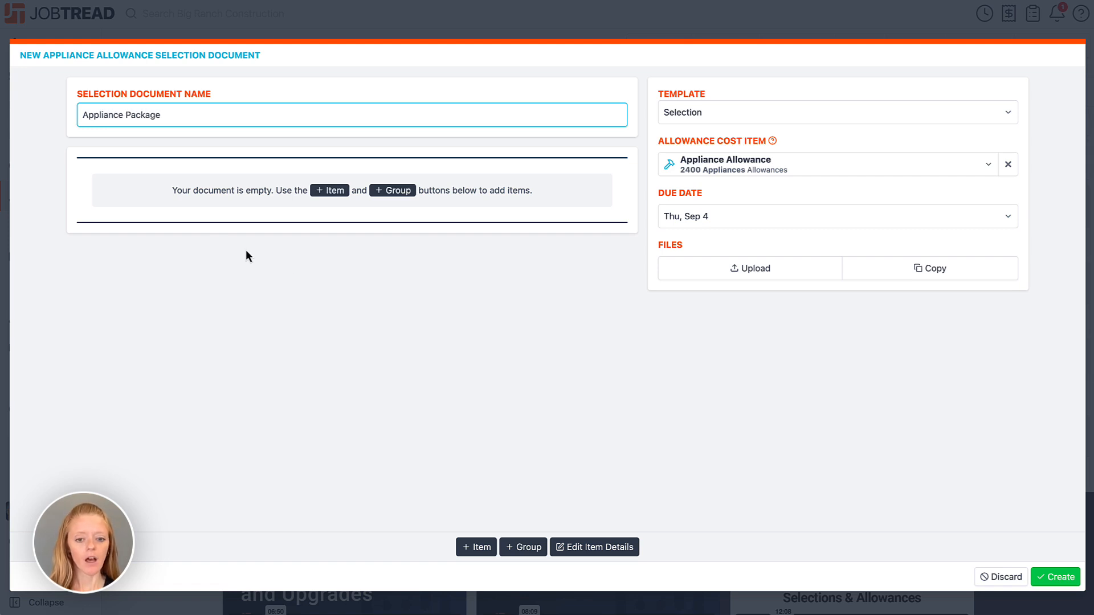
Add the whole "Appliance Package Selections" group from the organization's catalog to the selection document.
{"action": "left_click", "coordinate": [523, 550]}
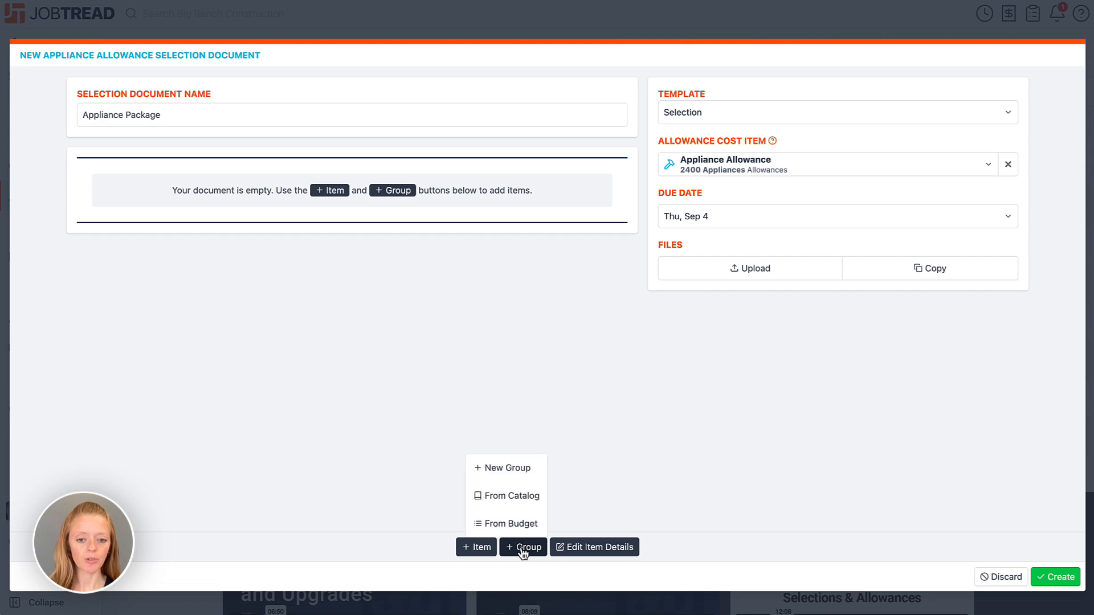
{"action": "left_click", "coordinate": [535, 503]}
{"action": "left_click", "coordinate": [613, 91]}
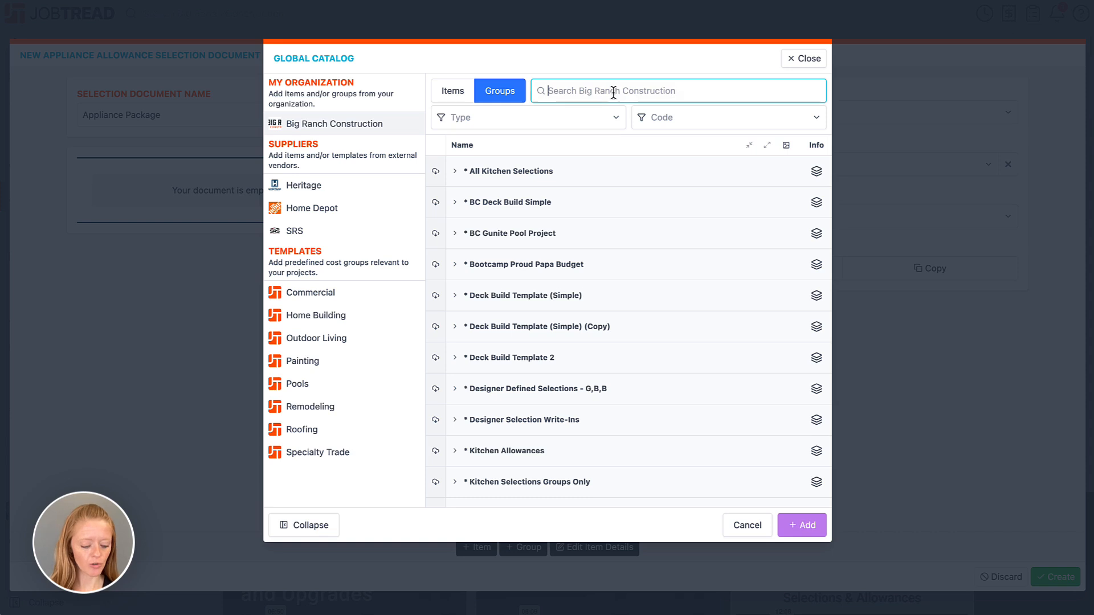
{"action": "type", "text": "app"}
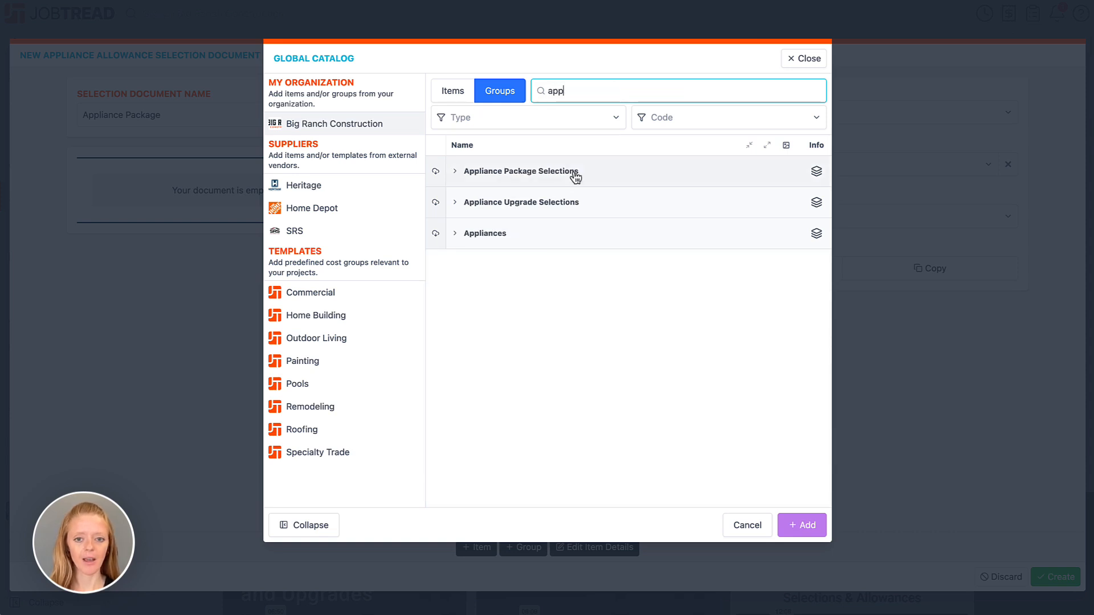
{"action": "left_click", "coordinate": [454, 172]}
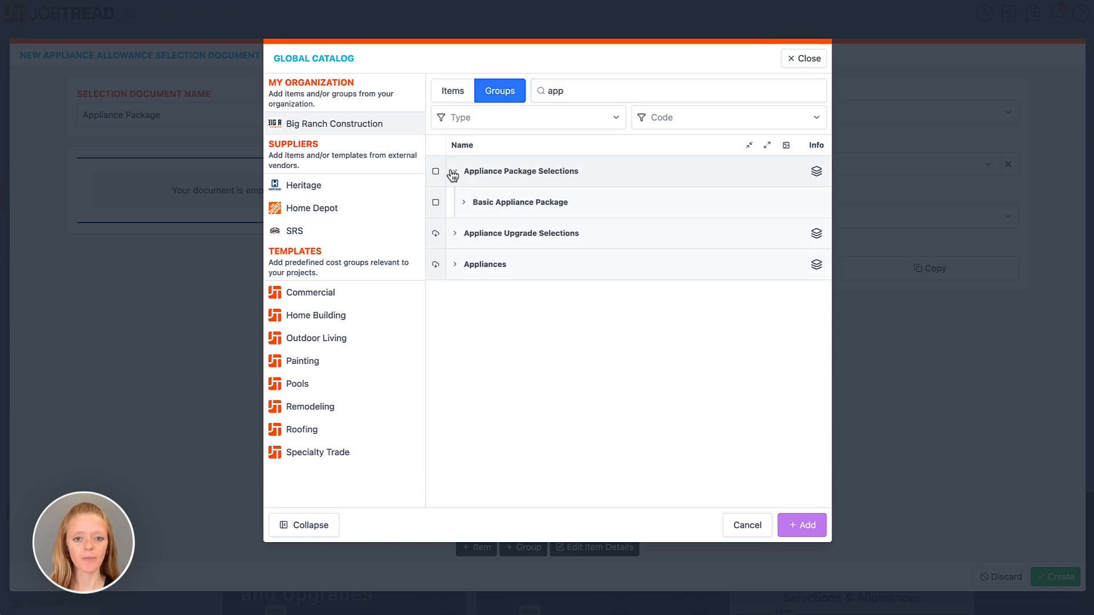
{"action": "left_click", "coordinate": [460, 204]}
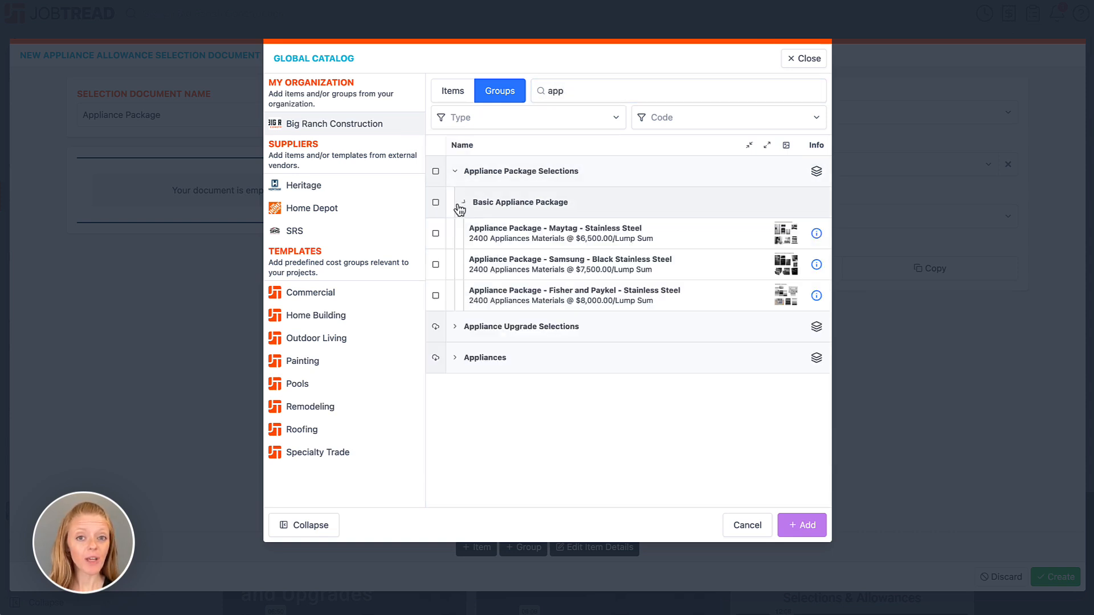
{"action": "left_click", "coordinate": [436, 177]}
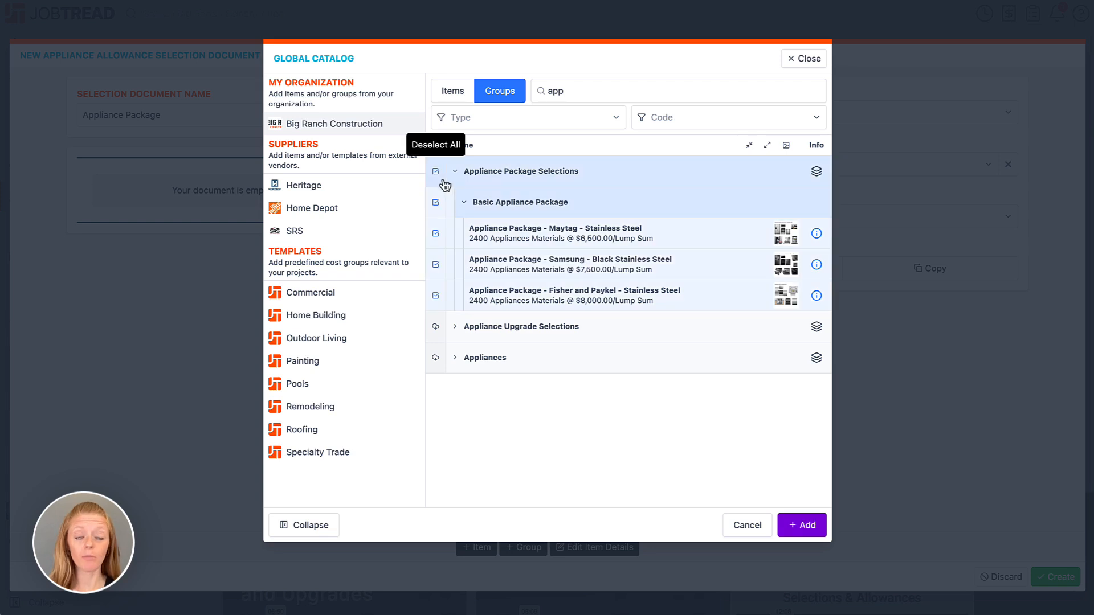
{"action": "left_click", "coordinate": [803, 531]}
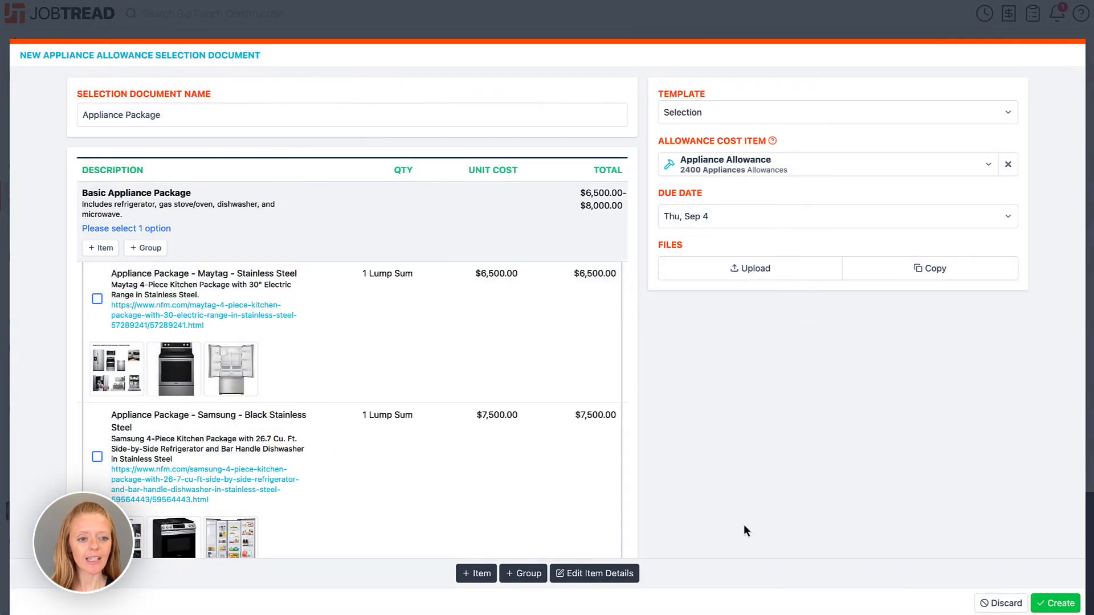
Set the document's due date to Fri, Sep 12 and create the Appliance Package selection document.
{"action": "scroll", "coordinate": [493, 453], "scroll_direction": "down", "scroll_amount": 3}
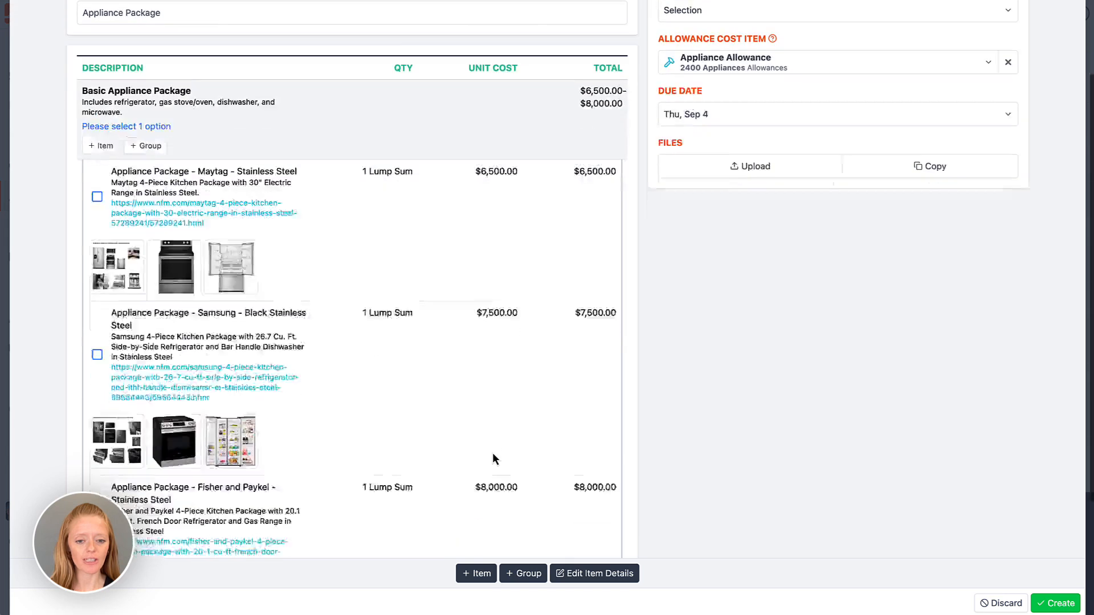
{"action": "scroll", "coordinate": [492, 450], "scroll_direction": "up", "scroll_amount": 3}
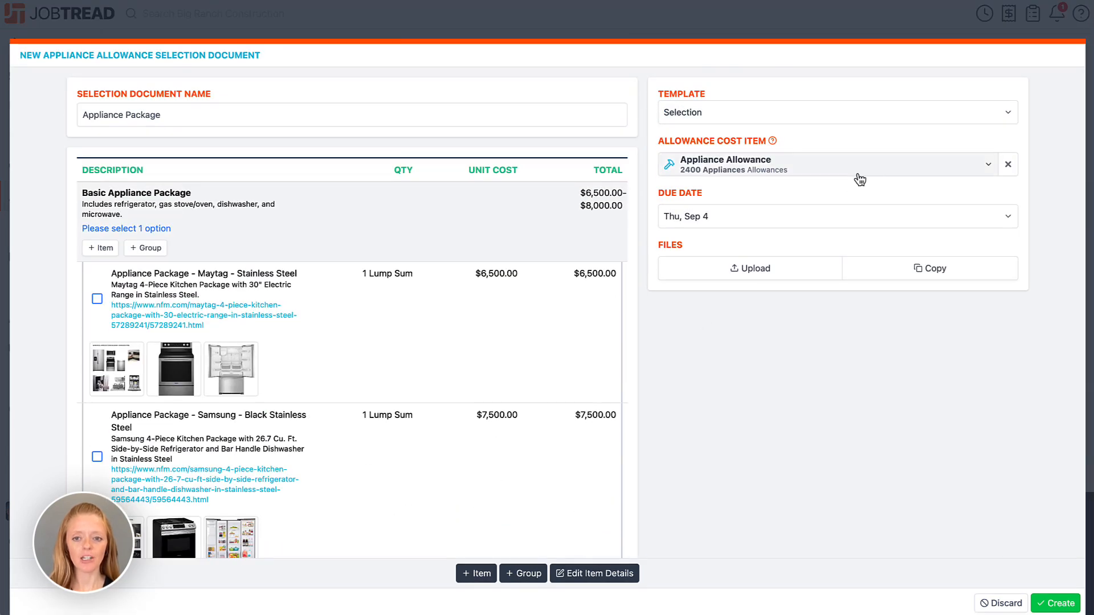
{"action": "left_click", "coordinate": [825, 215]}
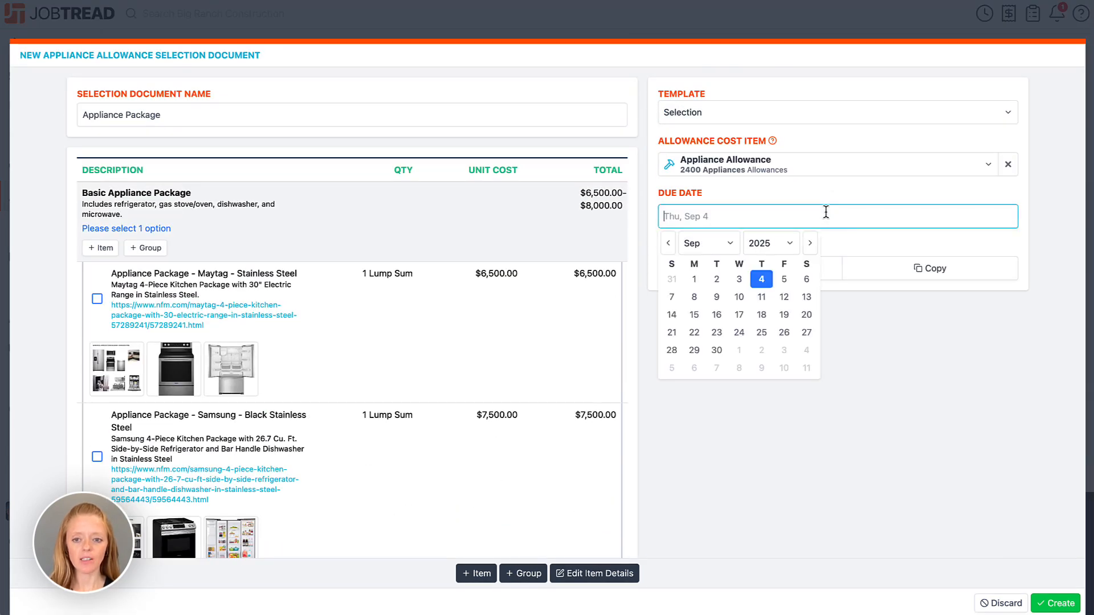
{"action": "left_click", "coordinate": [781, 299]}
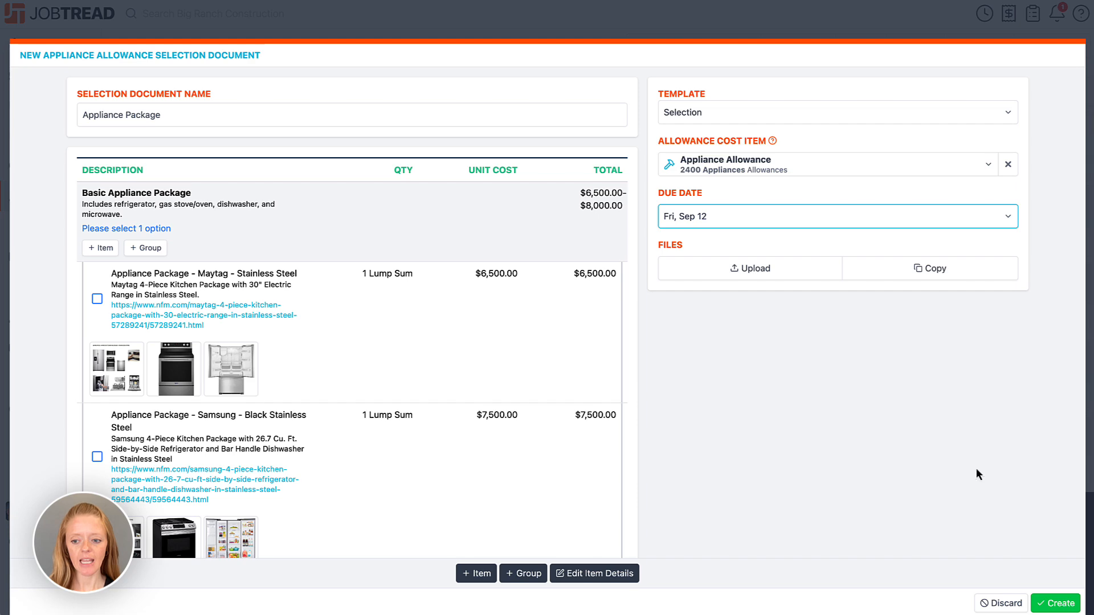
{"action": "left_click", "coordinate": [1053, 605]}
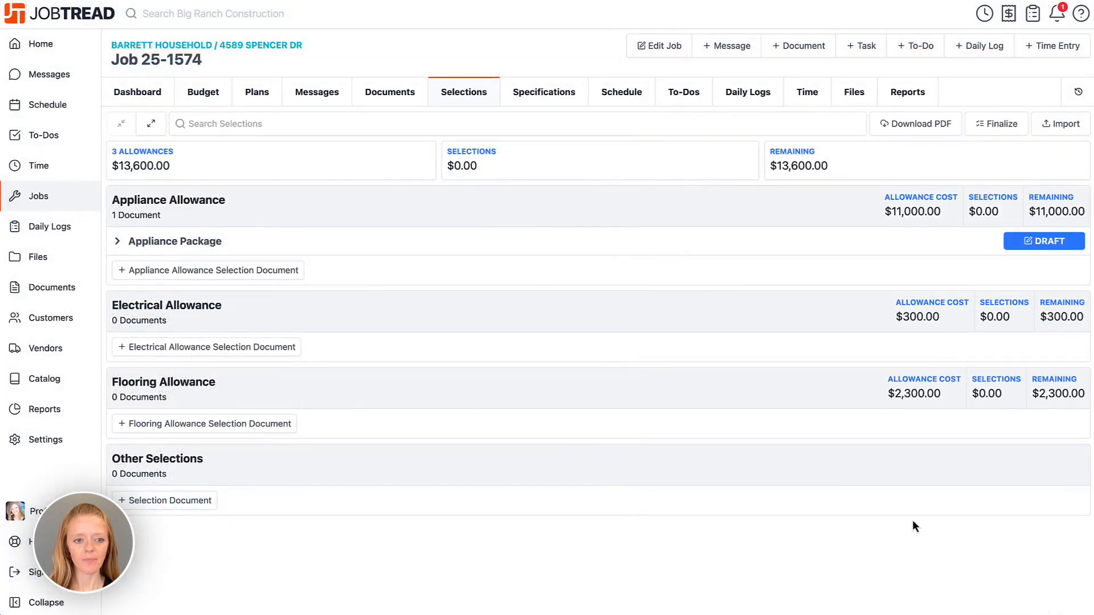
Expand the Appliance Package document, hide its quantity column and save the change.
{"action": "left_click", "coordinate": [415, 241]}
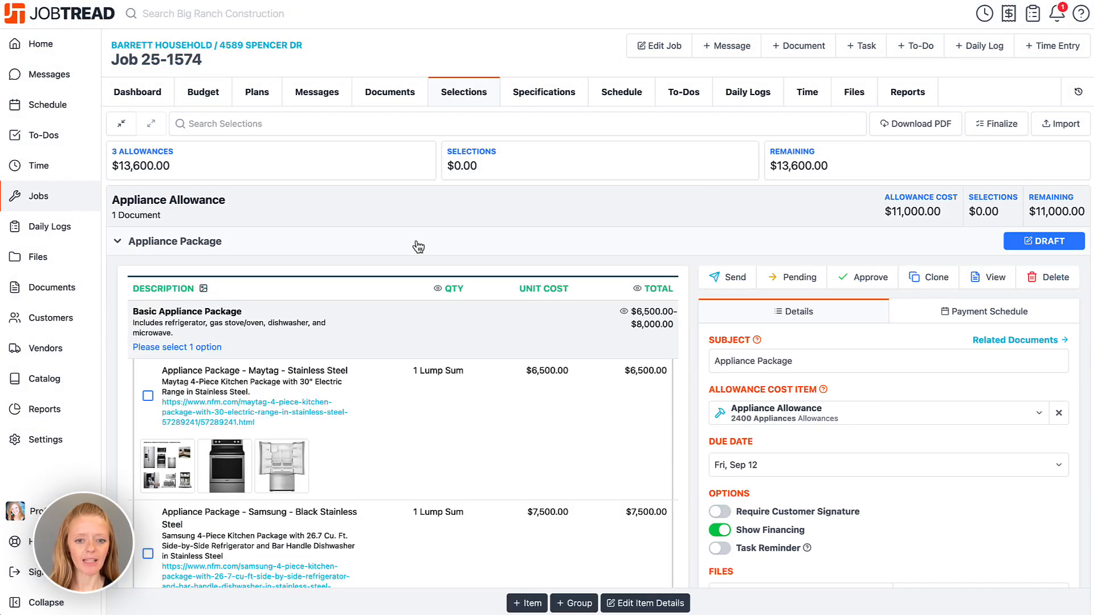
{"action": "scroll", "coordinate": [408, 319], "scroll_direction": "down", "scroll_amount": 4}
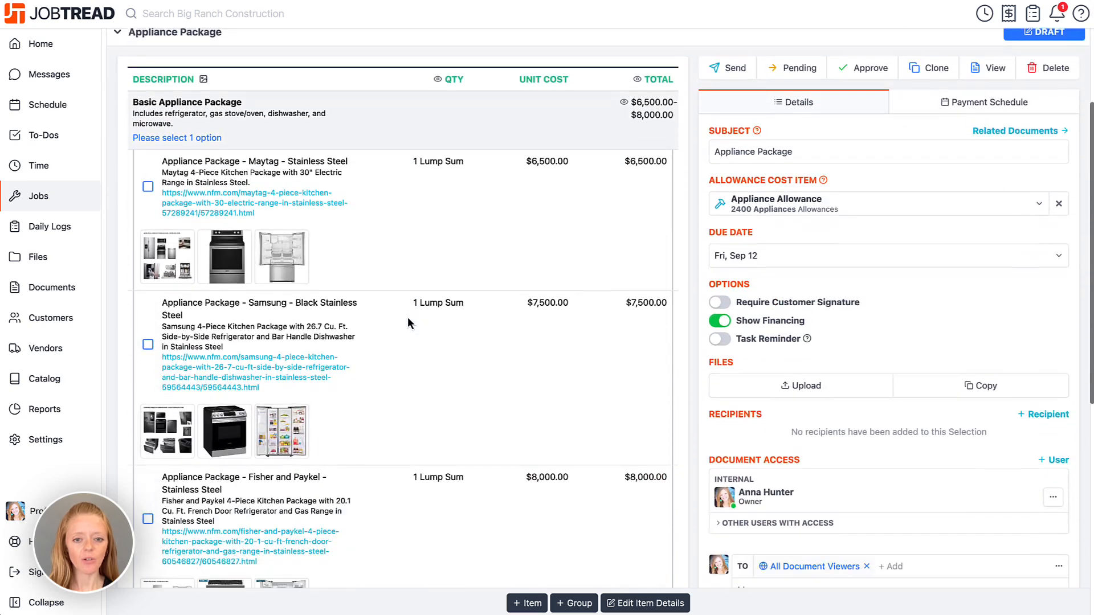
{"action": "left_click", "coordinate": [438, 74]}
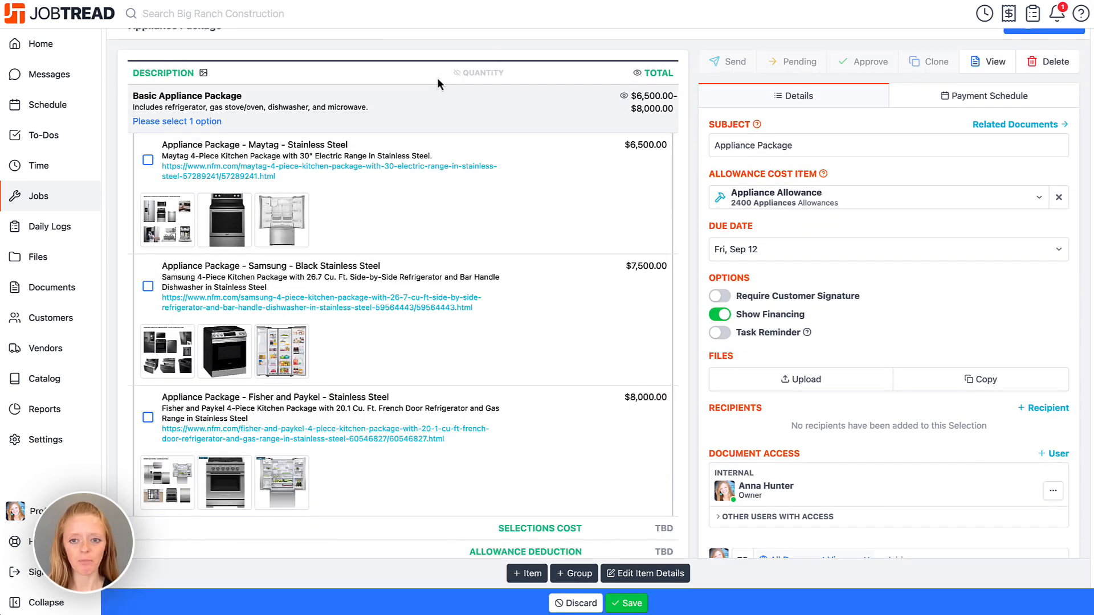
{"action": "scroll", "coordinate": [485, 156], "scroll_direction": "up", "scroll_amount": 3}
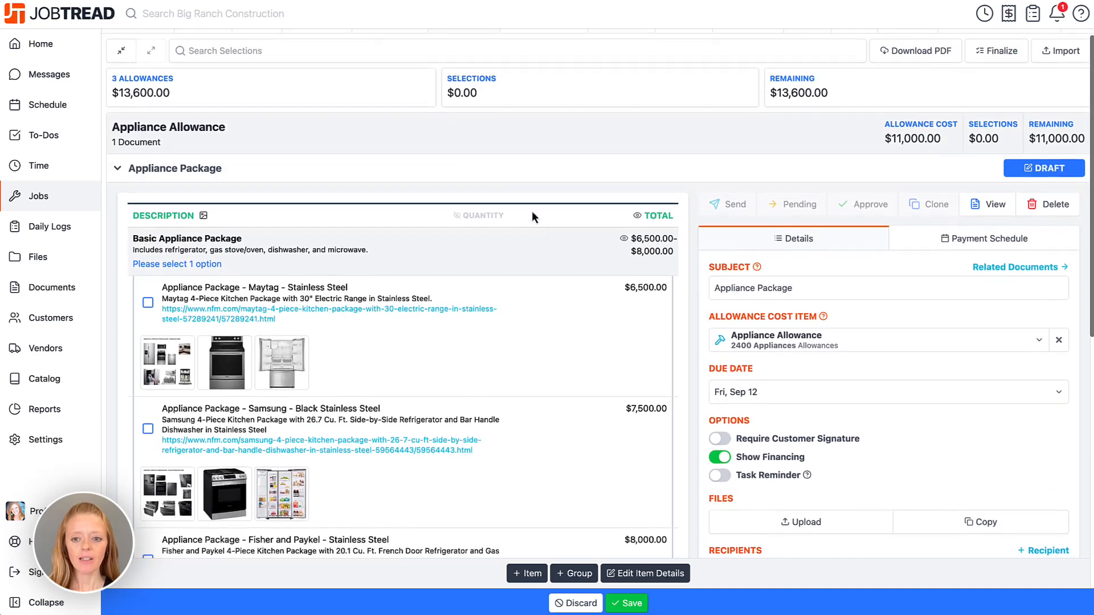
{"action": "left_click", "coordinate": [630, 603]}
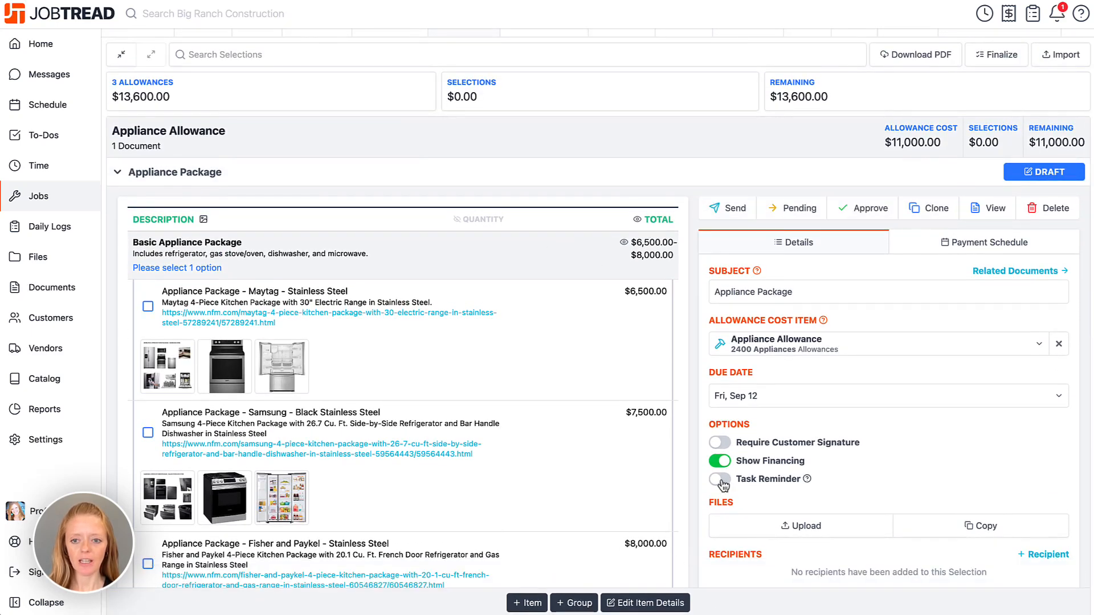
Send the Appliance Package selection to the customer contact with a required signature, and collapse the document.
{"action": "left_click", "coordinate": [715, 210]}
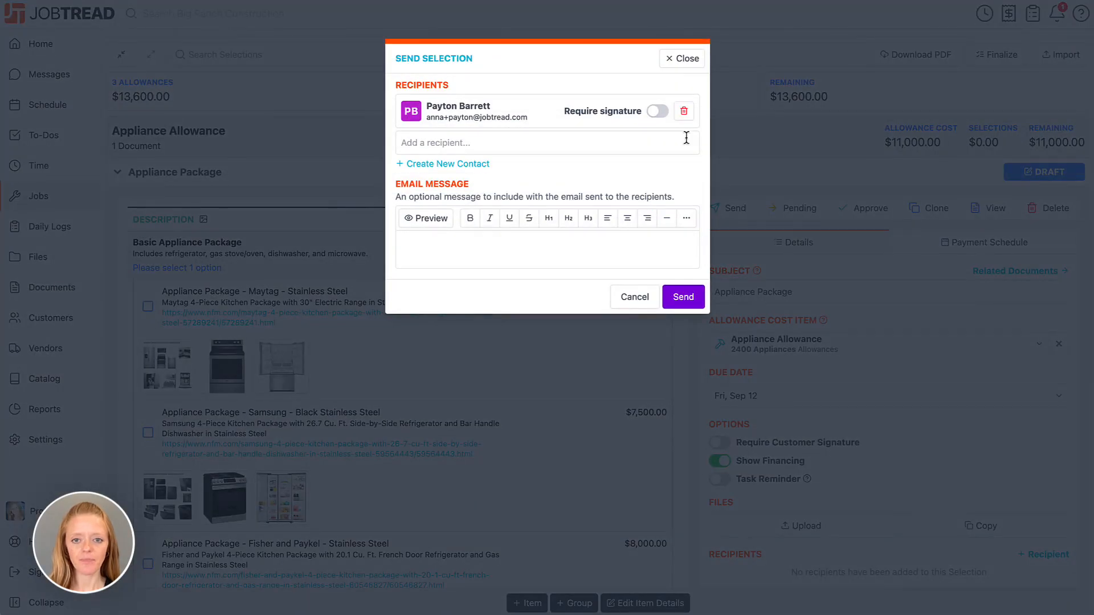
{"action": "left_click", "coordinate": [658, 113]}
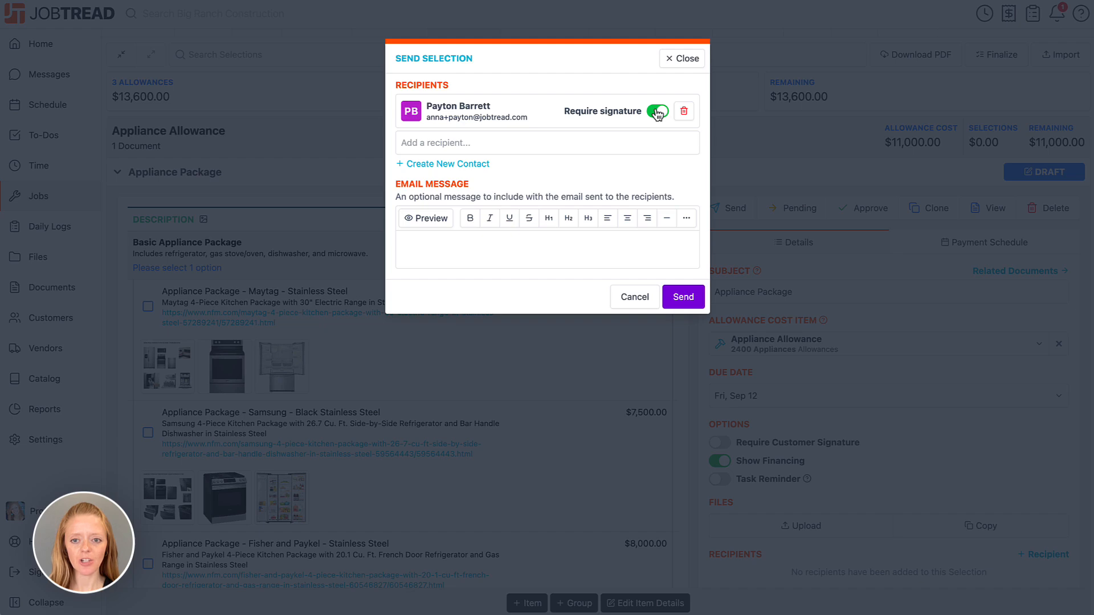
{"action": "left_click", "coordinate": [679, 299]}
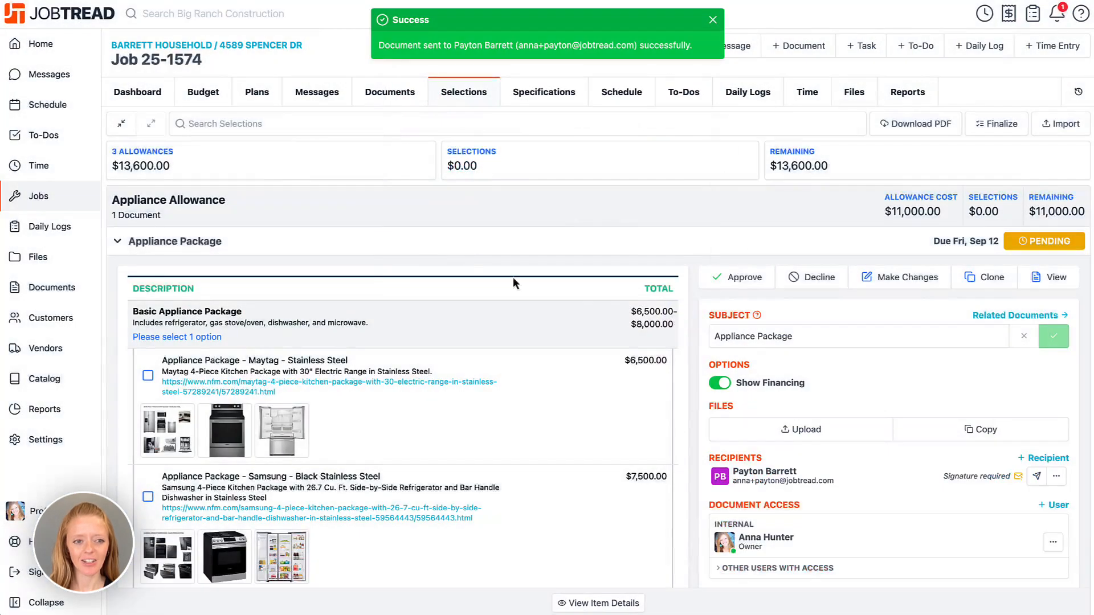
{"action": "left_click", "coordinate": [119, 249]}
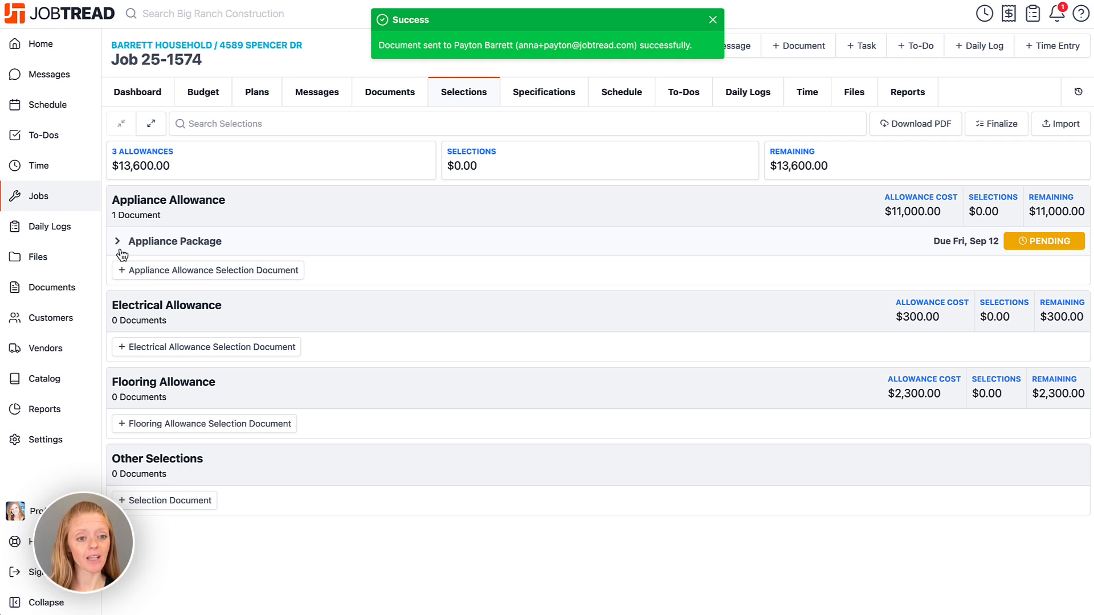
Start a second selection document under the Appliance Allowance and name it "Appliance Upgrades".
{"action": "left_click", "coordinate": [195, 274]}
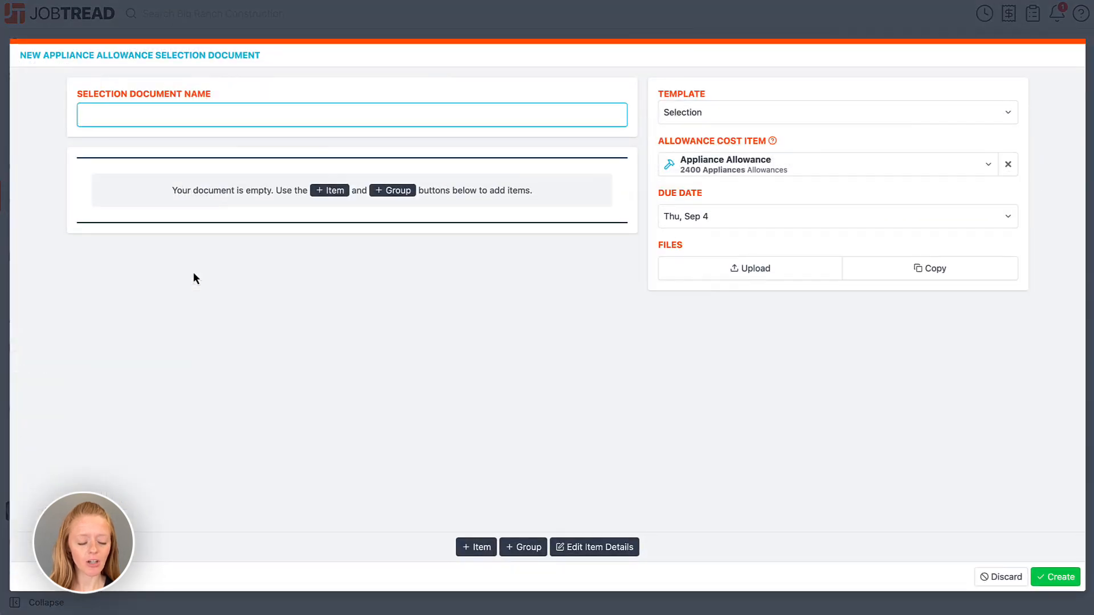
{"action": "type", "text": "Appliance "}
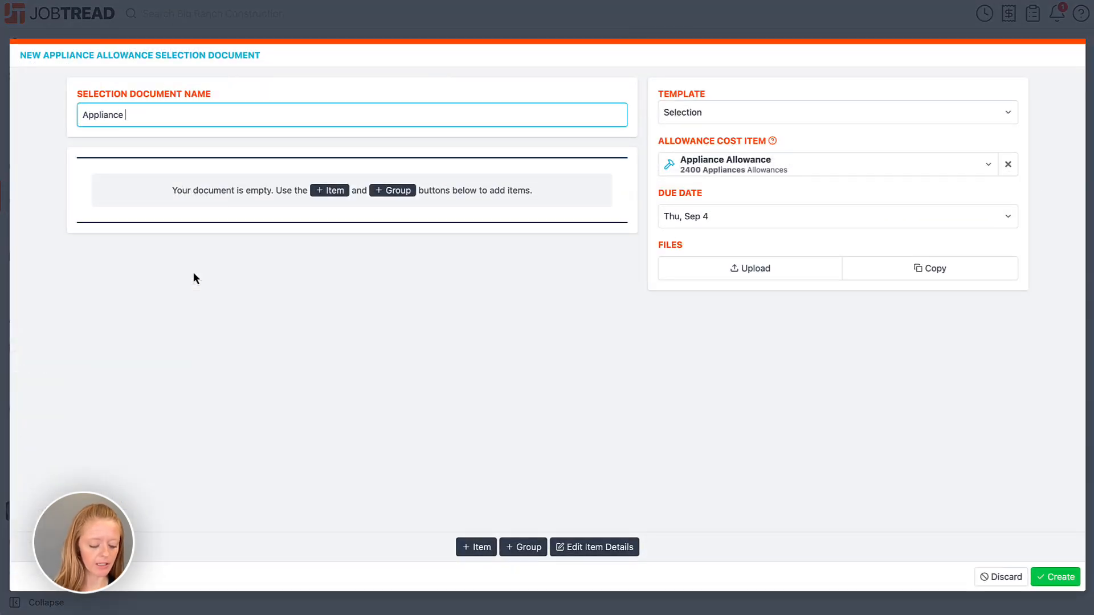
{"action": "type", "text": "Upgrades"}
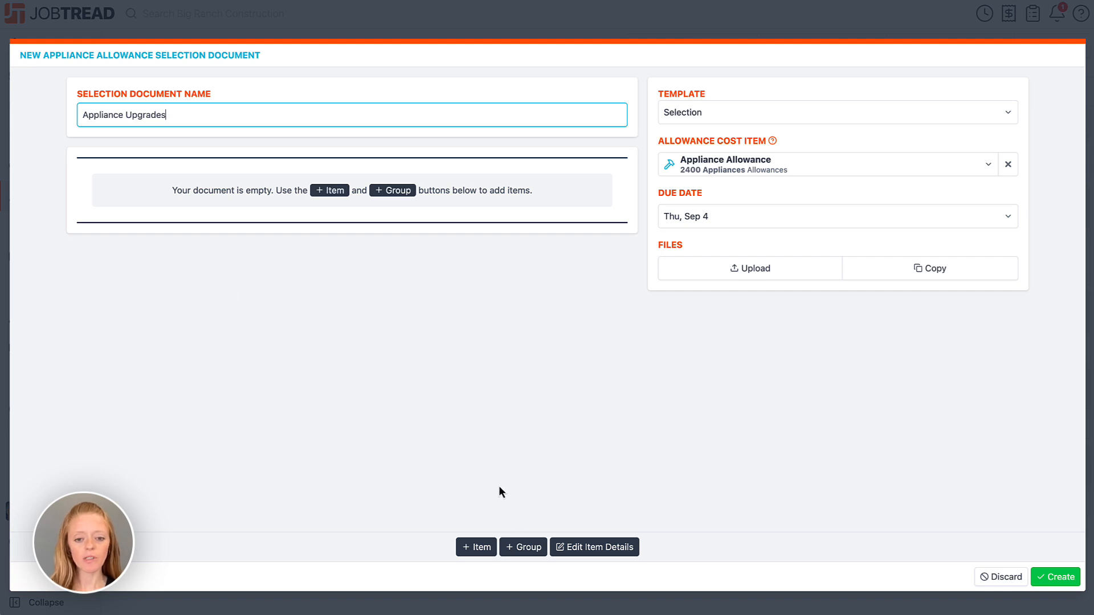
Add the whole "Appliance Upgrade Selections" group from the catalog to the Appliance Upgrades document and review its options.
{"action": "left_click", "coordinate": [521, 550]}
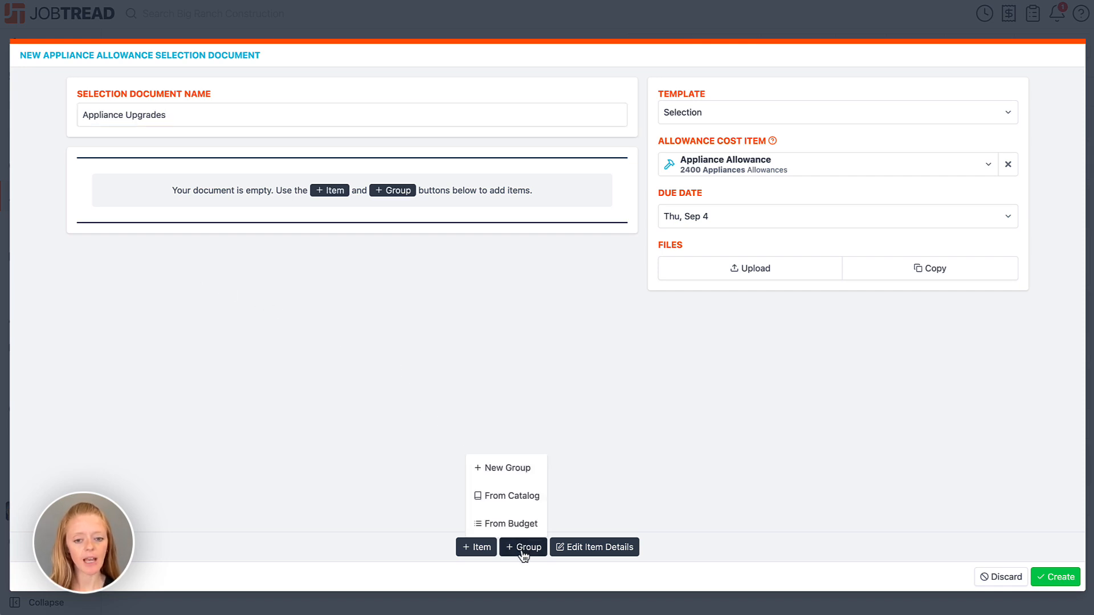
{"action": "left_click", "coordinate": [513, 497]}
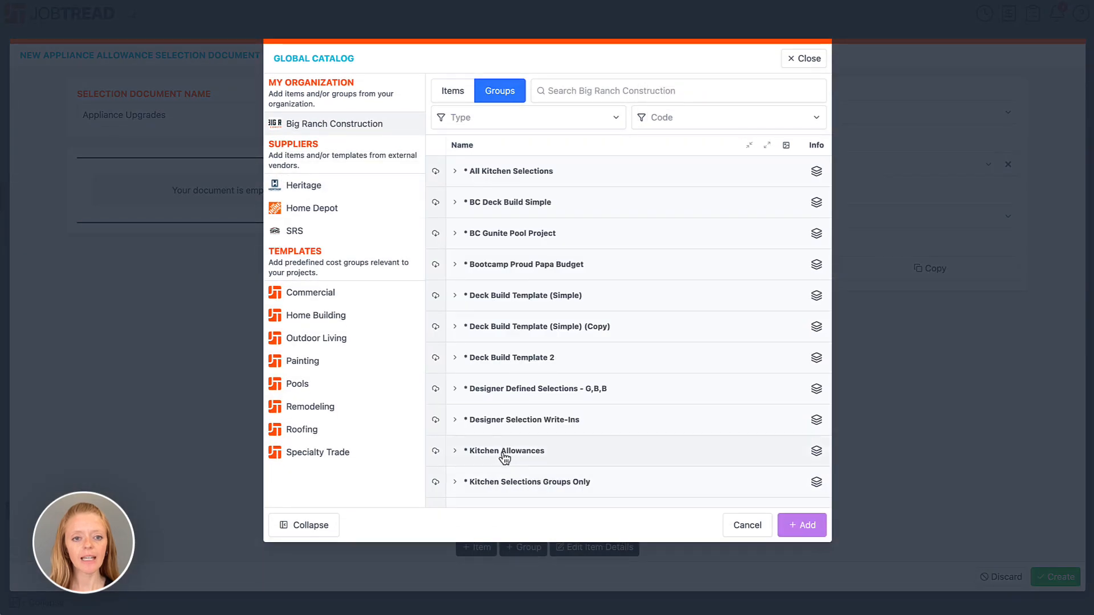
{"action": "left_click", "coordinate": [628, 88]}
{"action": "type", "text": "applian"}
{"action": "left_click", "coordinate": [436, 204]}
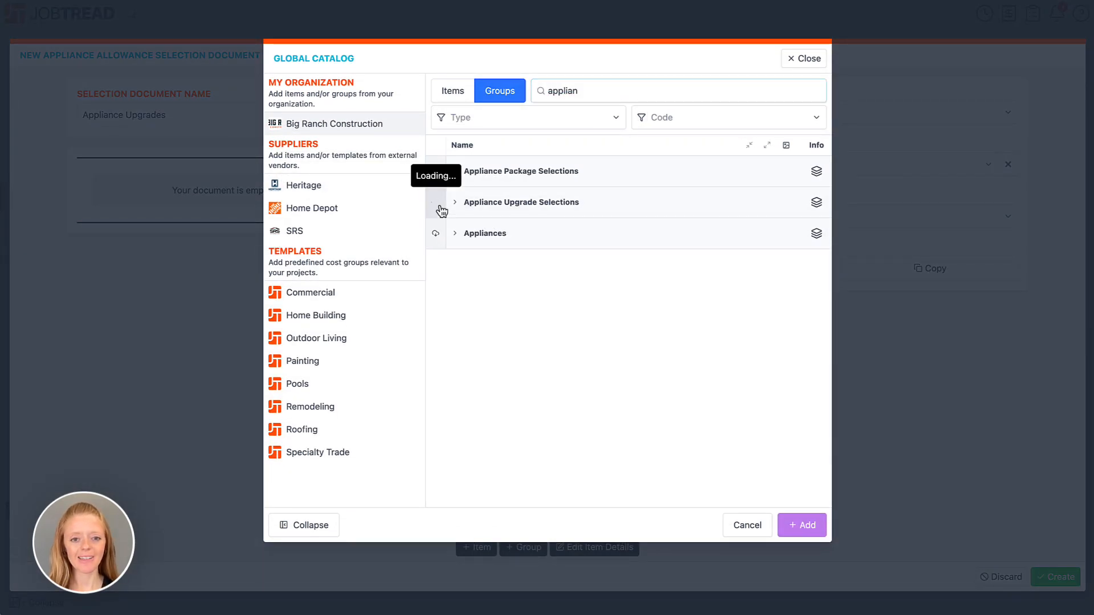
{"action": "left_click", "coordinate": [436, 204]}
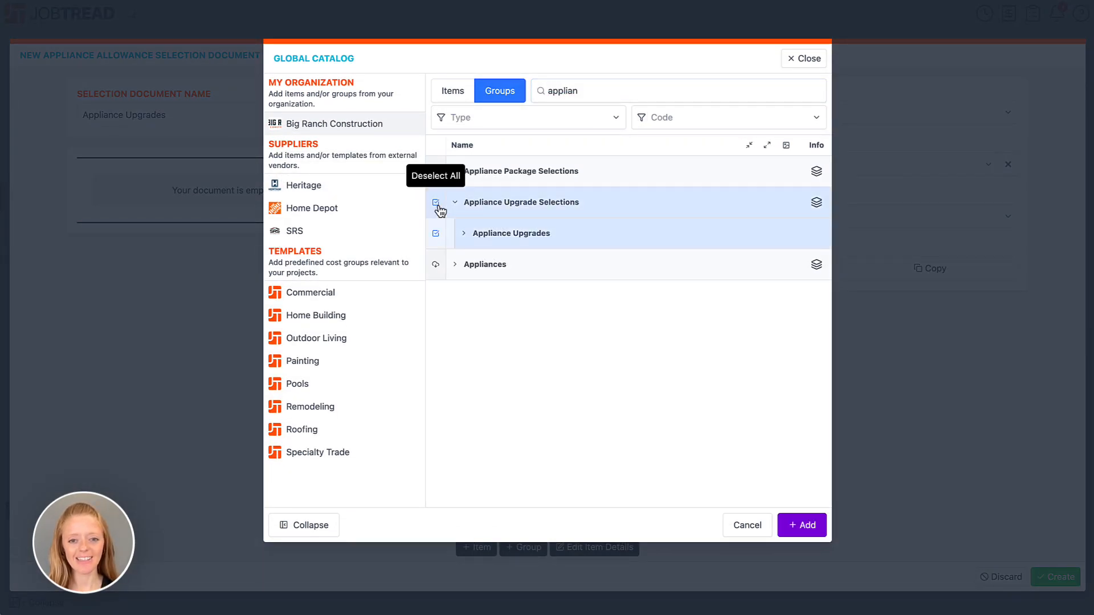
{"action": "left_click", "coordinate": [813, 533]}
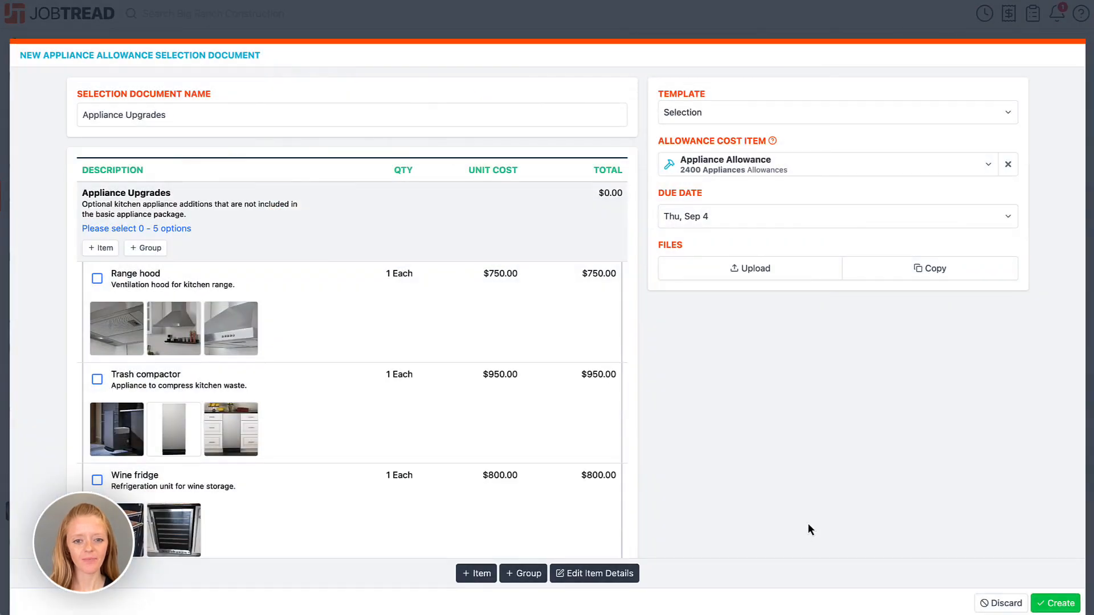
{"action": "scroll", "coordinate": [599, 374], "scroll_direction": "down", "scroll_amount": 5}
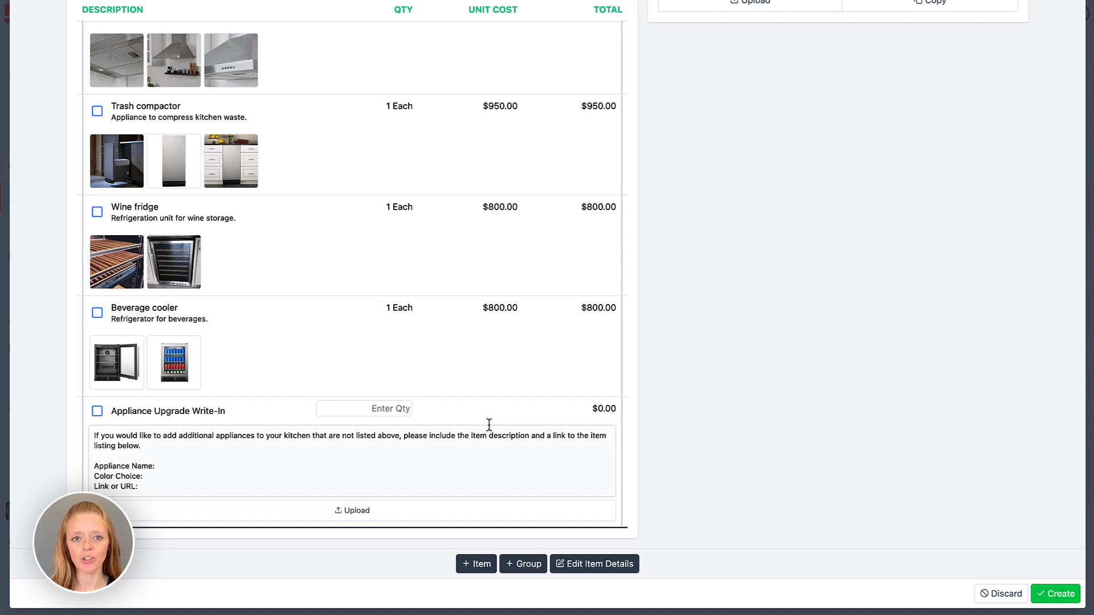
{"action": "scroll", "coordinate": [484, 422], "scroll_direction": "up", "scroll_amount": 3}
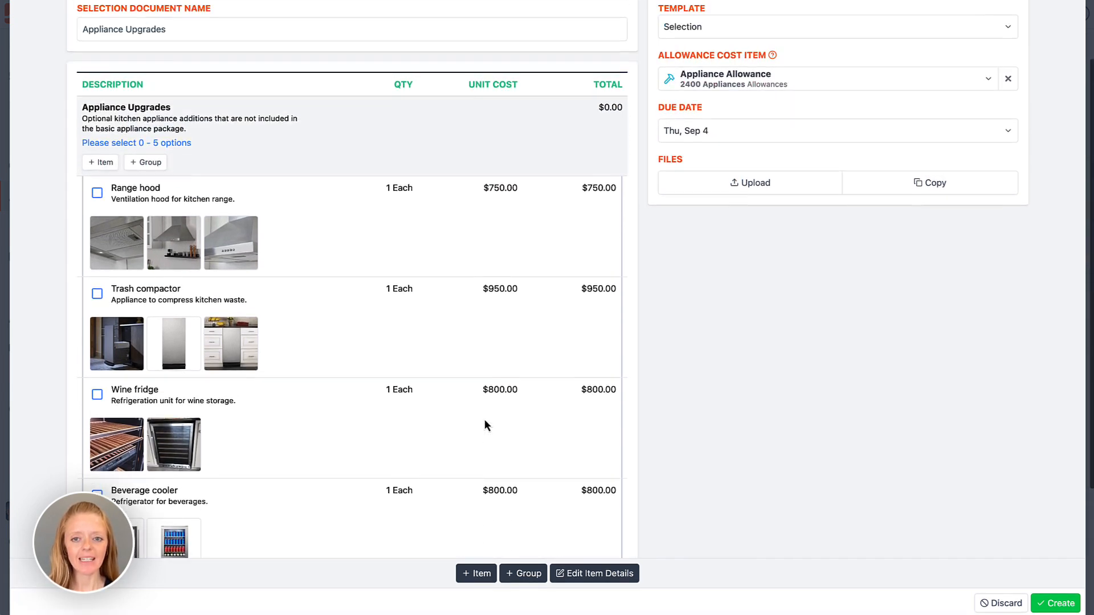
{"action": "scroll", "coordinate": [485, 421], "scroll_direction": "up", "scroll_amount": 2}
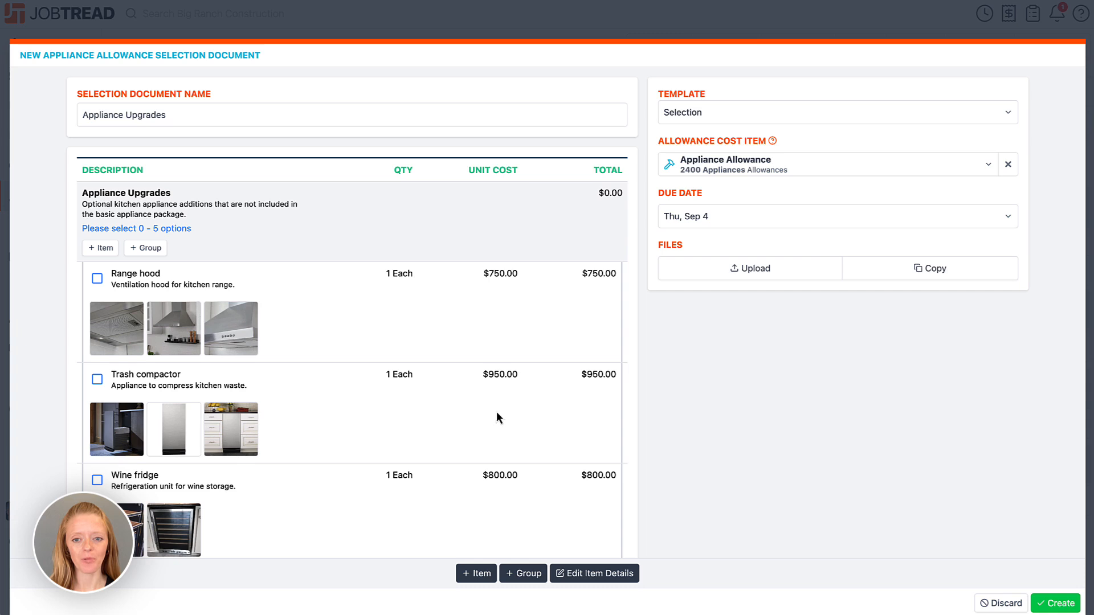
Set the Appliance Upgrades document's due date to Fri, Sep 12 and create the document.
{"action": "left_click", "coordinate": [716, 217]}
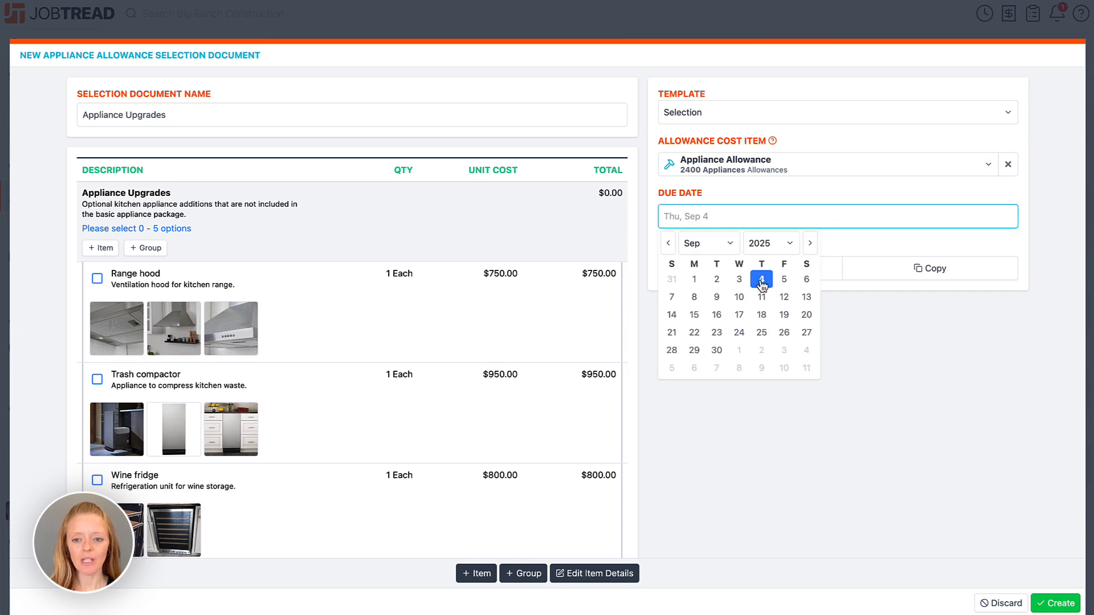
{"action": "left_click", "coordinate": [780, 299]}
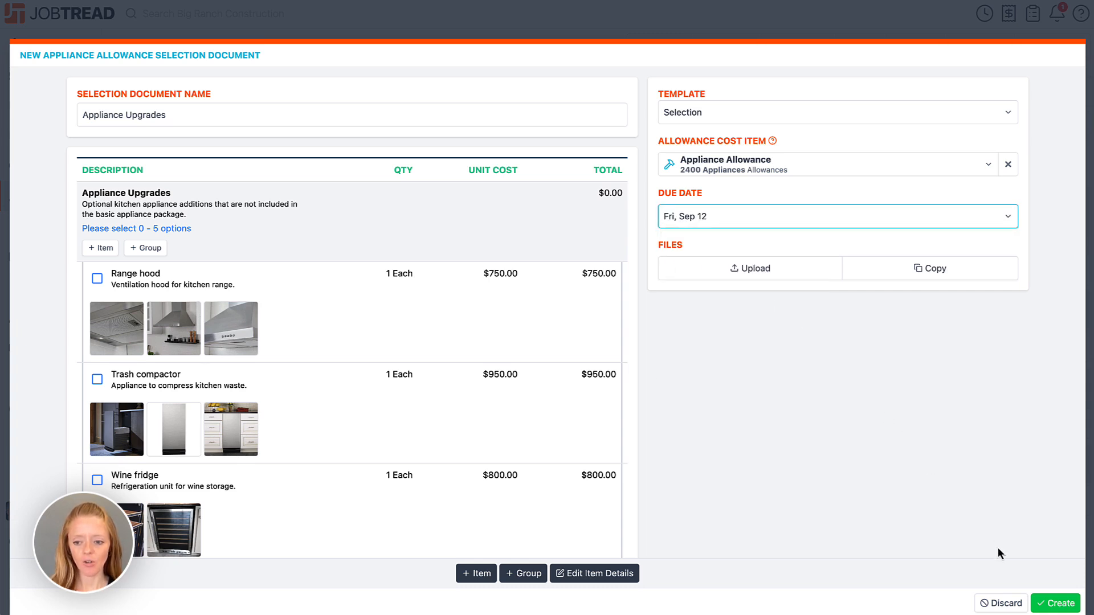
{"action": "left_click", "coordinate": [1055, 602]}
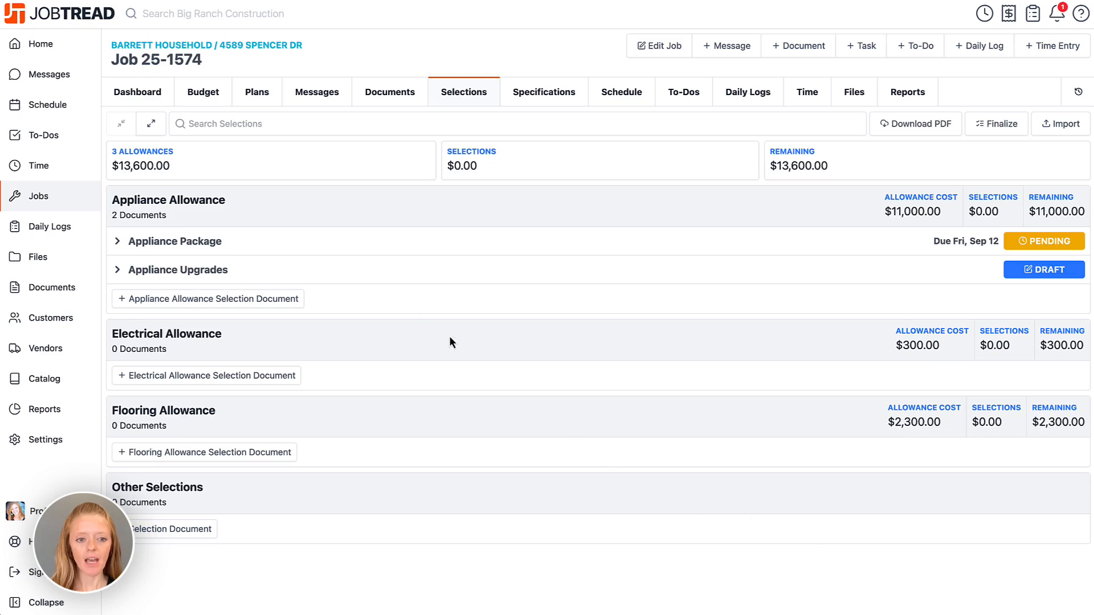
Expand the Appliance Upgrades document and hide its quantity and unit column.
{"action": "left_click", "coordinate": [399, 271]}
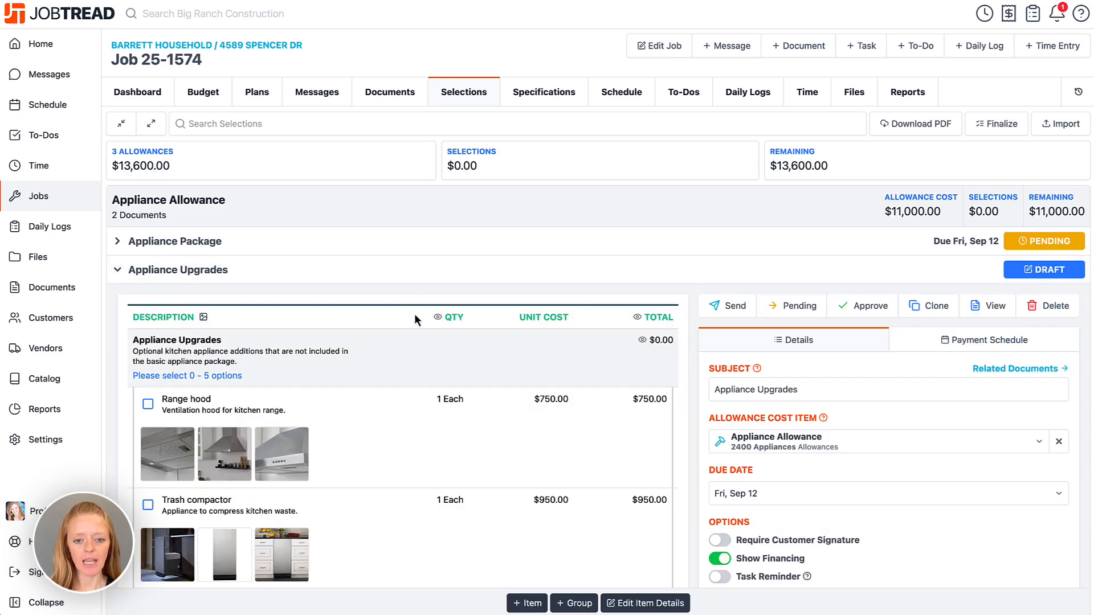
{"action": "scroll", "coordinate": [419, 325], "scroll_direction": "down", "scroll_amount": 1}
{"action": "scroll", "coordinate": [421, 341], "scroll_direction": "down", "scroll_amount": 1}
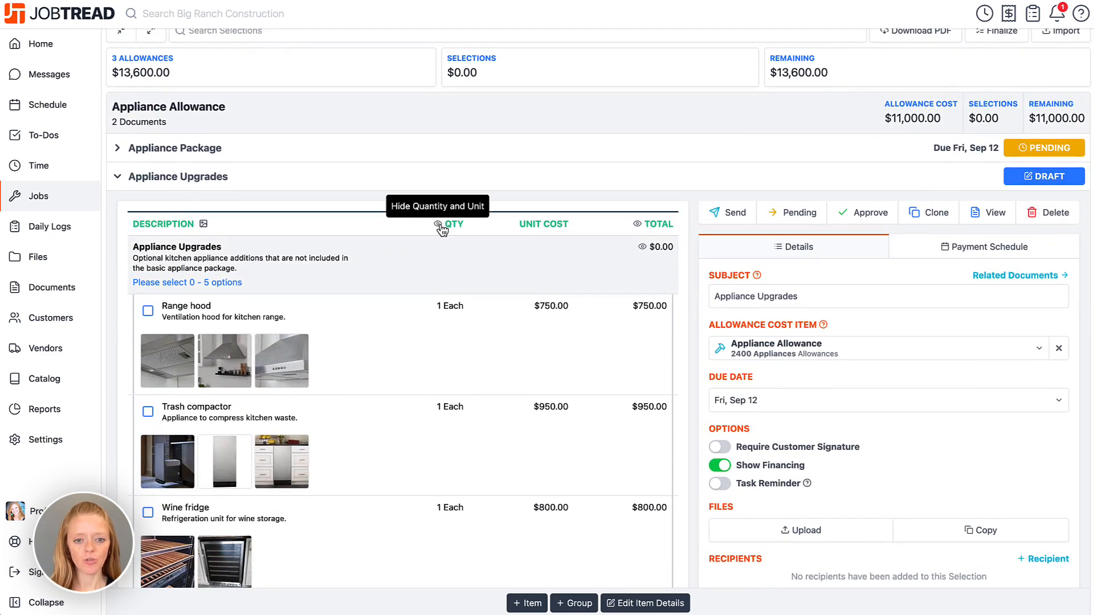
{"action": "left_click", "coordinate": [439, 225]}
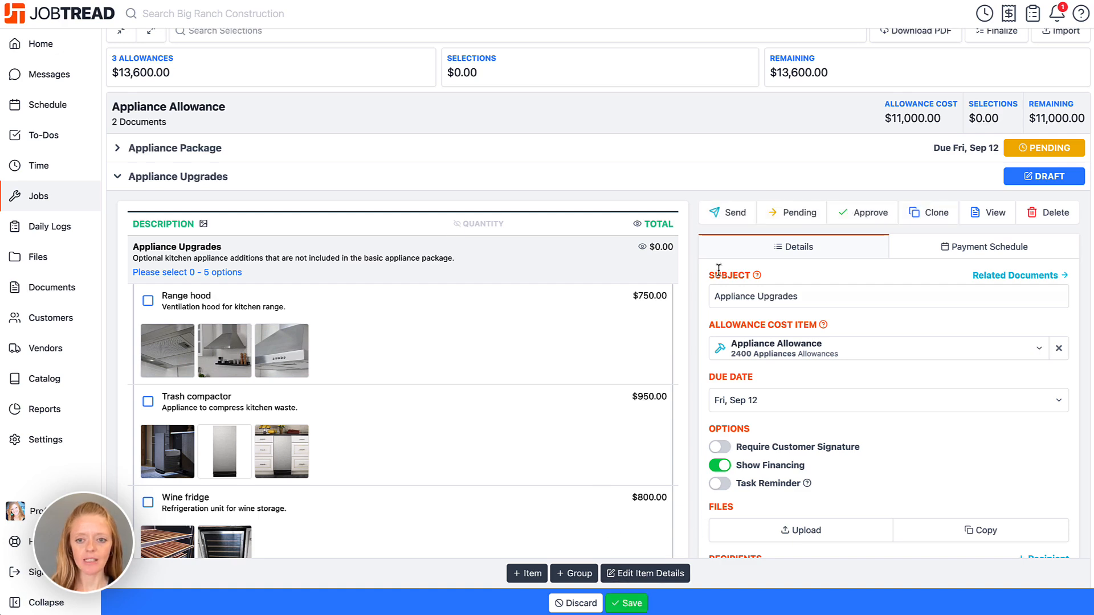
Send the Appliance Upgrades selection to the customer contact with a required signature, and collapse the document.
{"action": "left_click", "coordinate": [719, 215]}
{"action": "left_click", "coordinate": [657, 111]}
{"action": "left_click", "coordinate": [682, 298]}
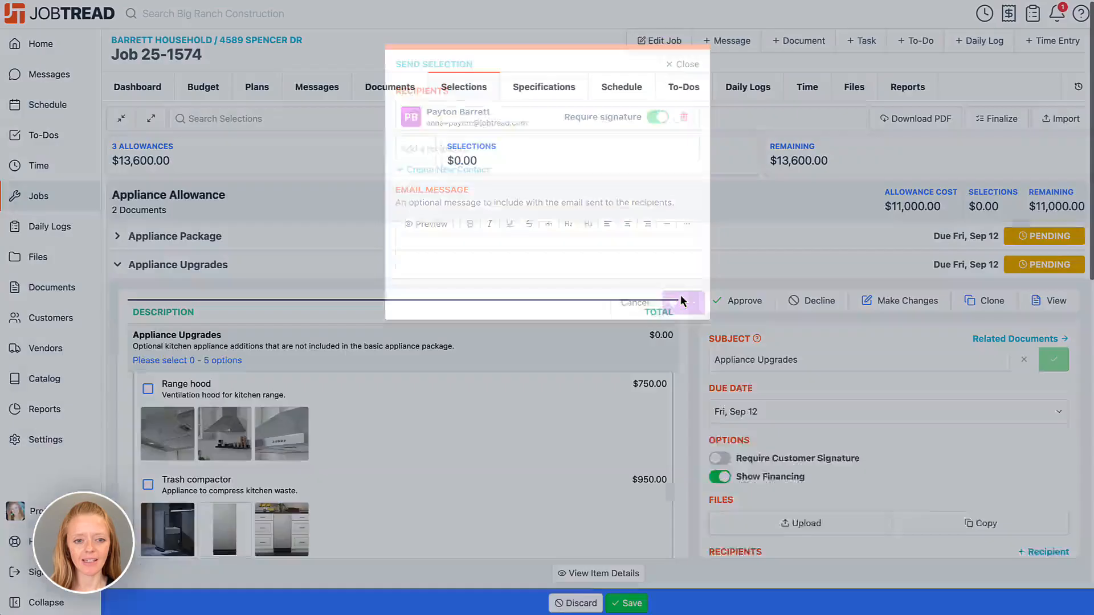
{"action": "left_click", "coordinate": [122, 265]}
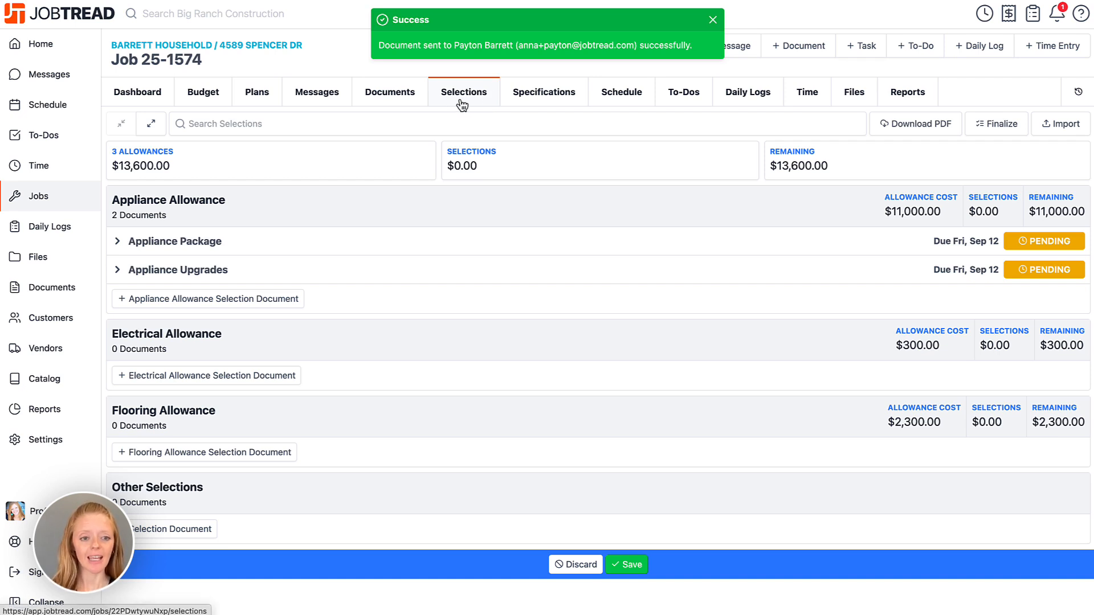
Open the Appliance Package document for signing and select the Fisher and Paykel - Stainless Steel package.
{"action": "left_click", "coordinate": [446, 250]}
{"action": "scroll", "coordinate": [596, 456], "scroll_direction": "down", "scroll_amount": 5}
{"action": "scroll", "coordinate": [597, 453], "scroll_direction": "down", "scroll_amount": 3}
{"action": "left_click", "coordinate": [622, 481]}
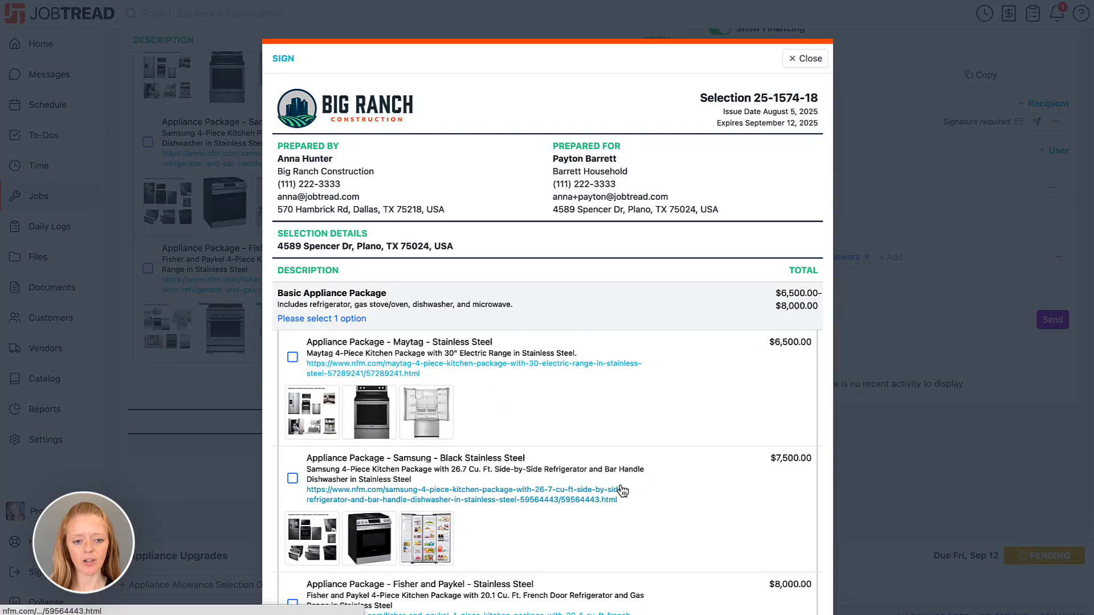
{"action": "scroll", "coordinate": [622, 491], "scroll_direction": "down", "scroll_amount": 4}
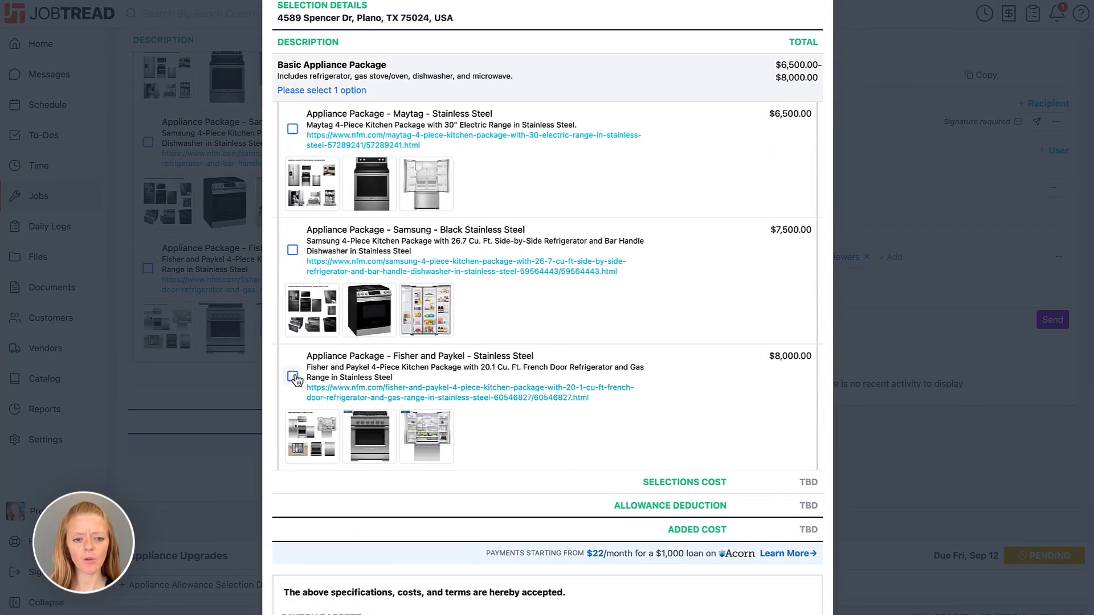
{"action": "left_click", "coordinate": [293, 377]}
Draw the customer's signature on the Appliance Package selection, approve it and close the signed document.
{"action": "scroll", "coordinate": [627, 415], "scroll_direction": "down", "scroll_amount": 3}
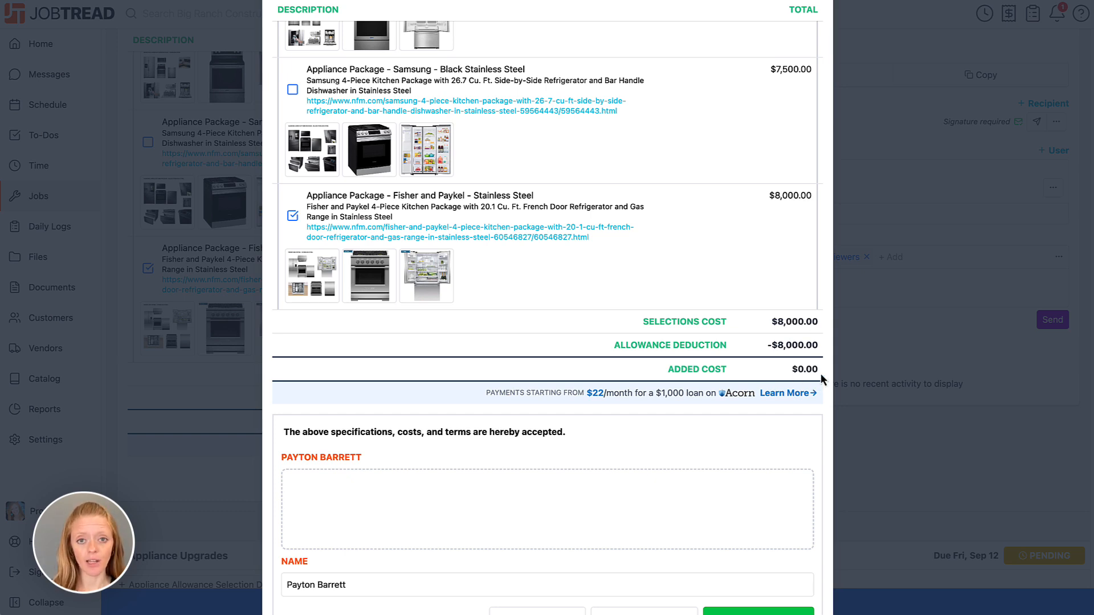
{"action": "scroll", "coordinate": [399, 464], "scroll_direction": "down", "scroll_amount": 1}
{"action": "left_click_drag", "start_coordinate": [384, 448], "coordinate": [447, 459]}
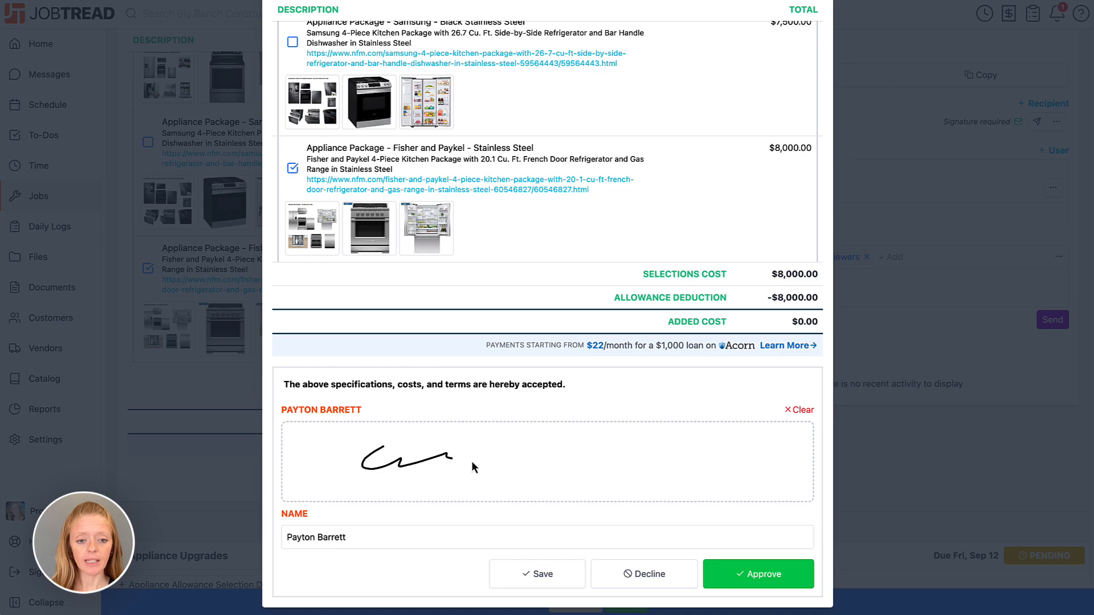
{"action": "left_click", "coordinate": [788, 579]}
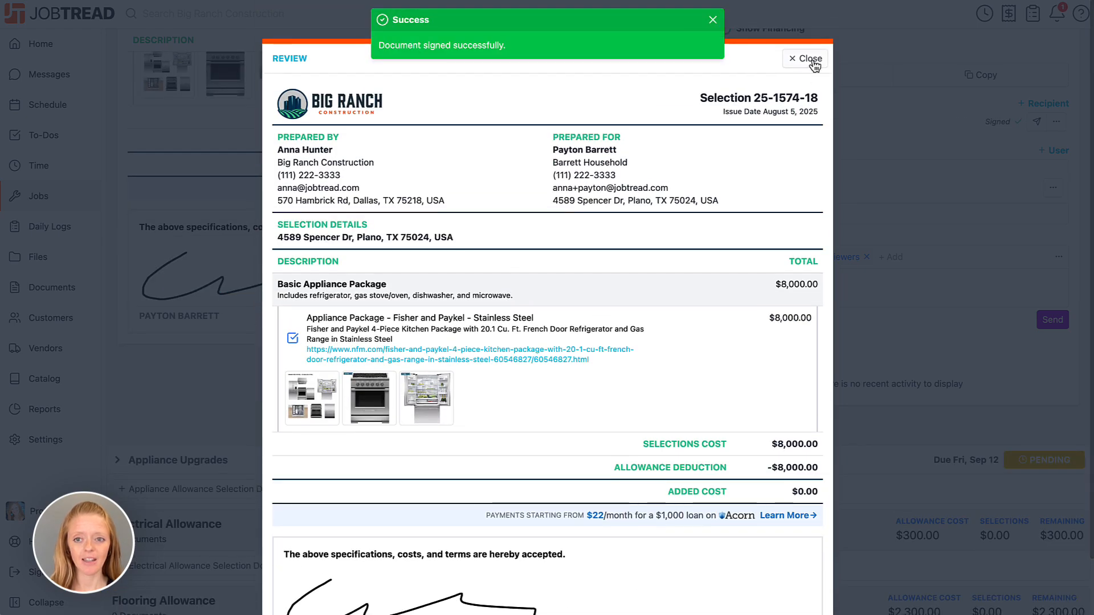
{"action": "left_click", "coordinate": [814, 65]}
Collapse the Appliance Package document and open the Appliance Upgrades document for signing.
{"action": "scroll", "coordinate": [406, 186], "scroll_direction": "up", "scroll_amount": 6}
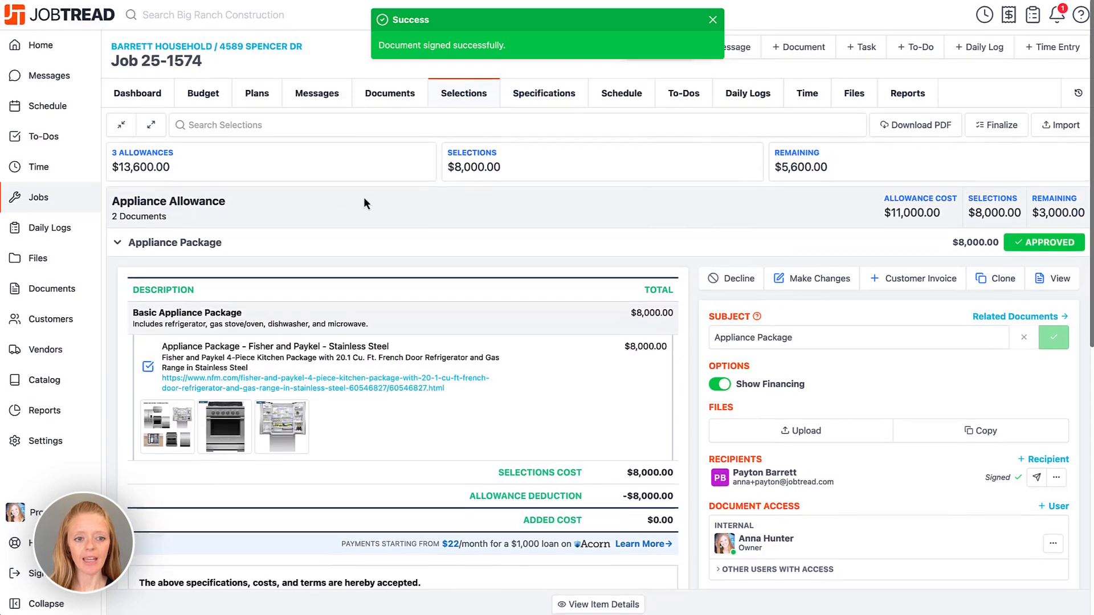
{"action": "left_click", "coordinate": [310, 245]}
{"action": "left_click", "coordinate": [293, 278]}
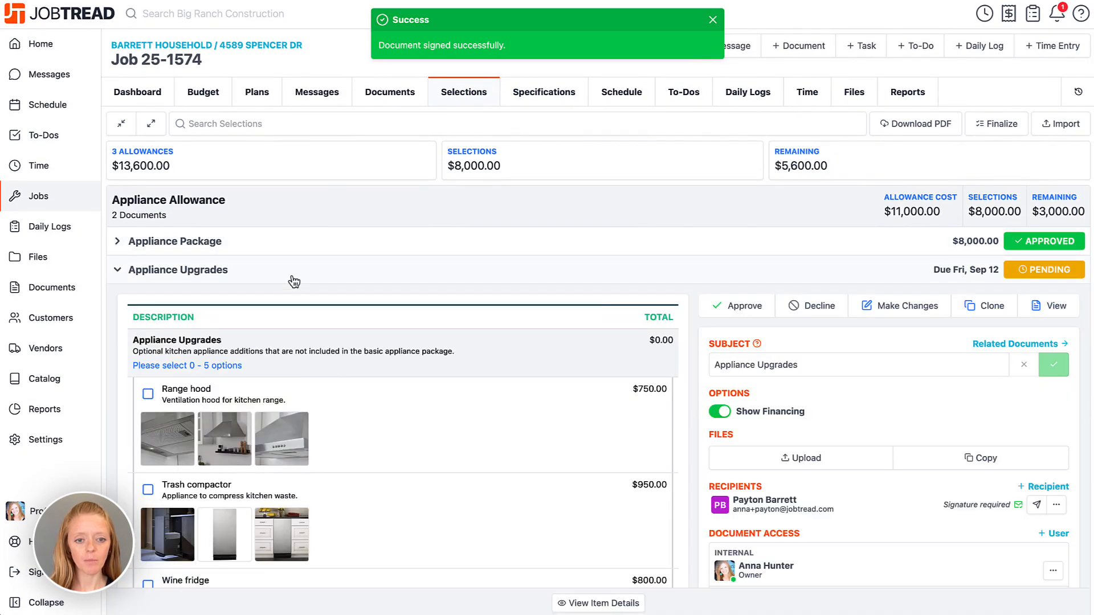
{"action": "scroll", "coordinate": [633, 301], "scroll_direction": "down", "scroll_amount": 9}
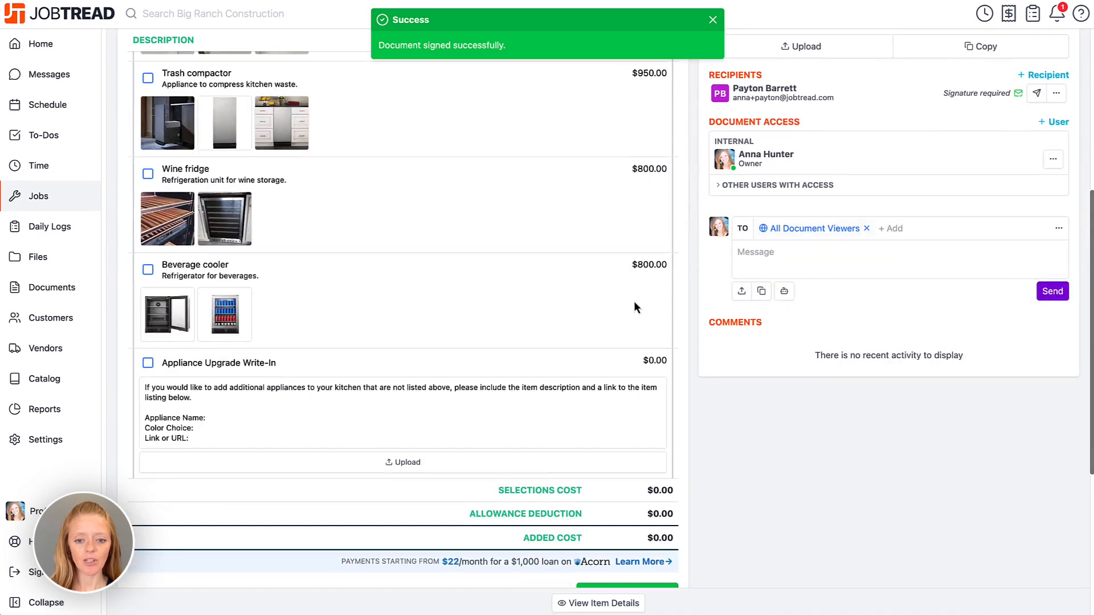
{"action": "left_click", "coordinate": [630, 485]}
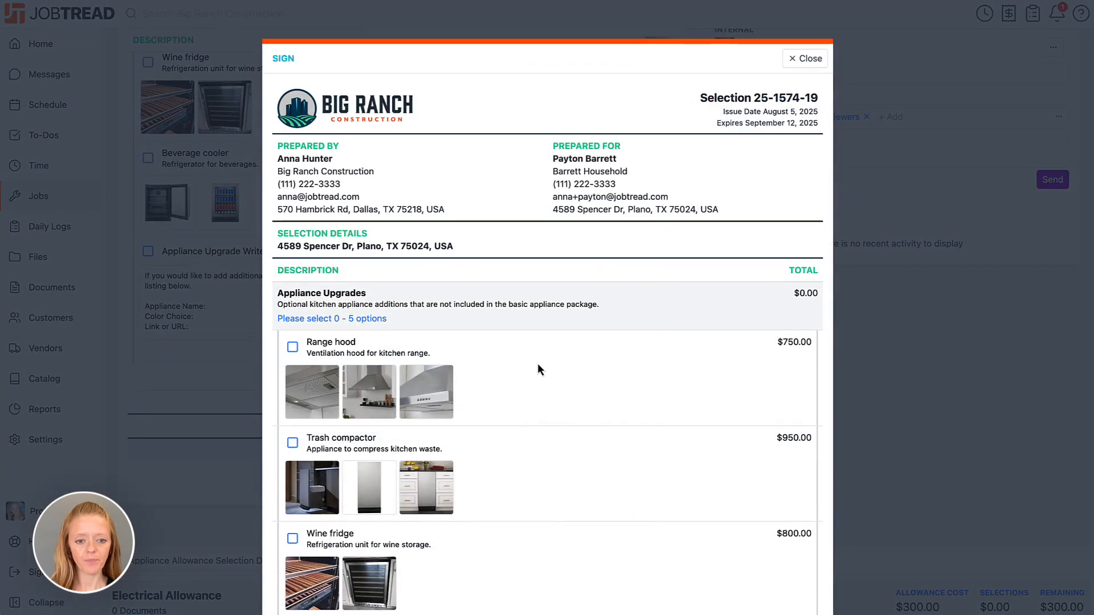
Select the range hood, trash compactor, wine fridge and beverage cooler as appliance upgrades.
{"action": "scroll", "coordinate": [539, 363], "scroll_direction": "down", "scroll_amount": 3}
{"action": "left_click", "coordinate": [293, 166]}
{"action": "left_click", "coordinate": [293, 263]}
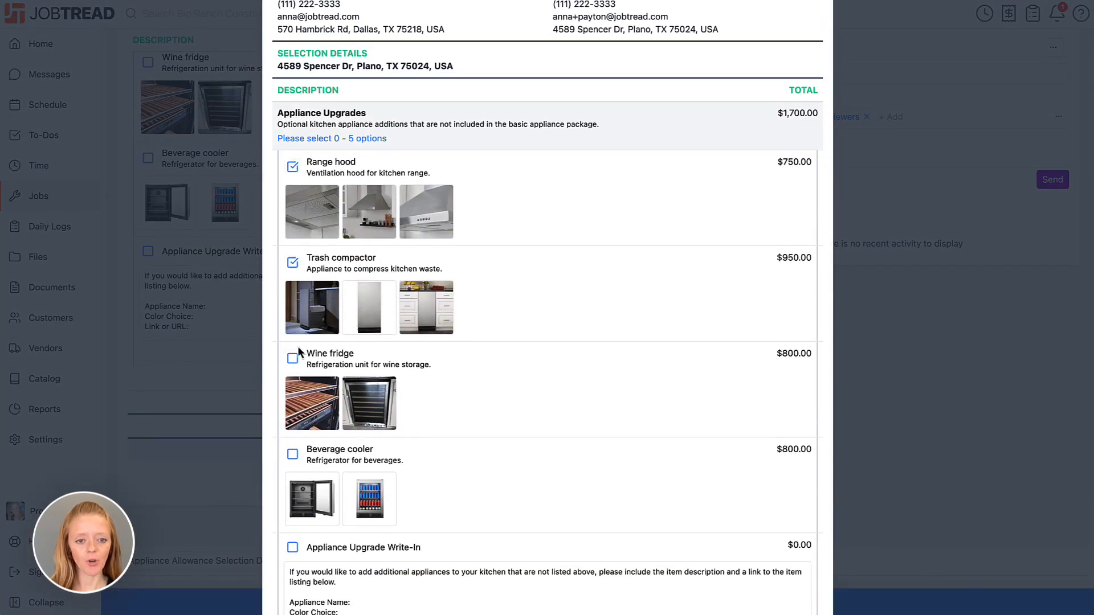
{"action": "left_click", "coordinate": [293, 358]}
{"action": "left_click", "coordinate": [292, 454]}
Draw the customer's signature on the Appliance Upgrades selection, approve it and close the signed document.
{"action": "scroll", "coordinate": [502, 418], "scroll_direction": "down", "scroll_amount": 6}
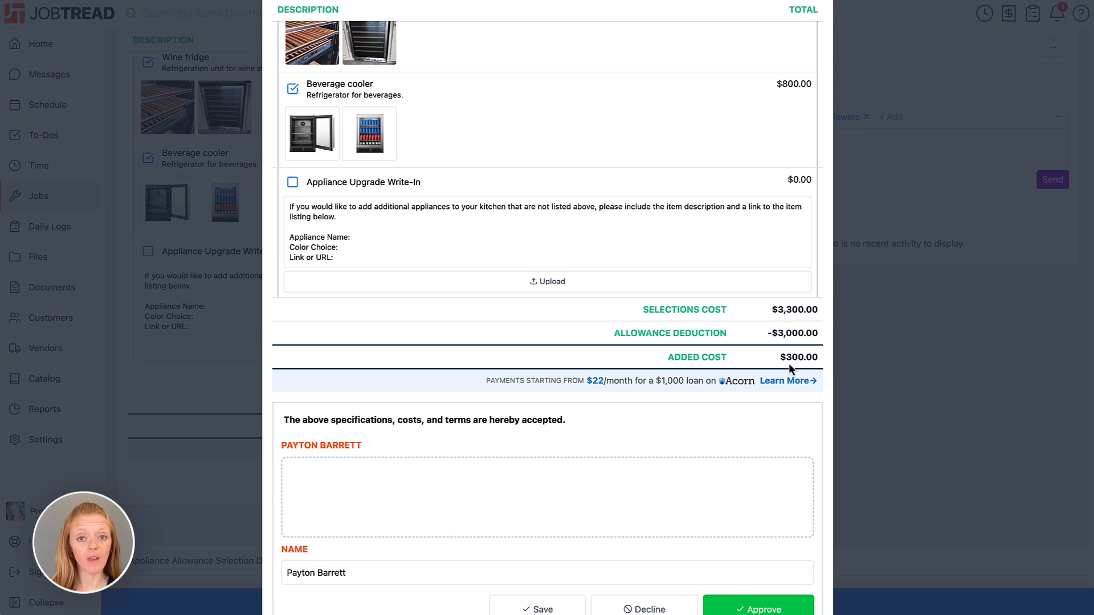
{"action": "left_click_drag", "start_coordinate": [394, 479], "coordinate": [376, 501]}
{"action": "scroll", "coordinate": [722, 511], "scroll_direction": "down", "scroll_amount": 1}
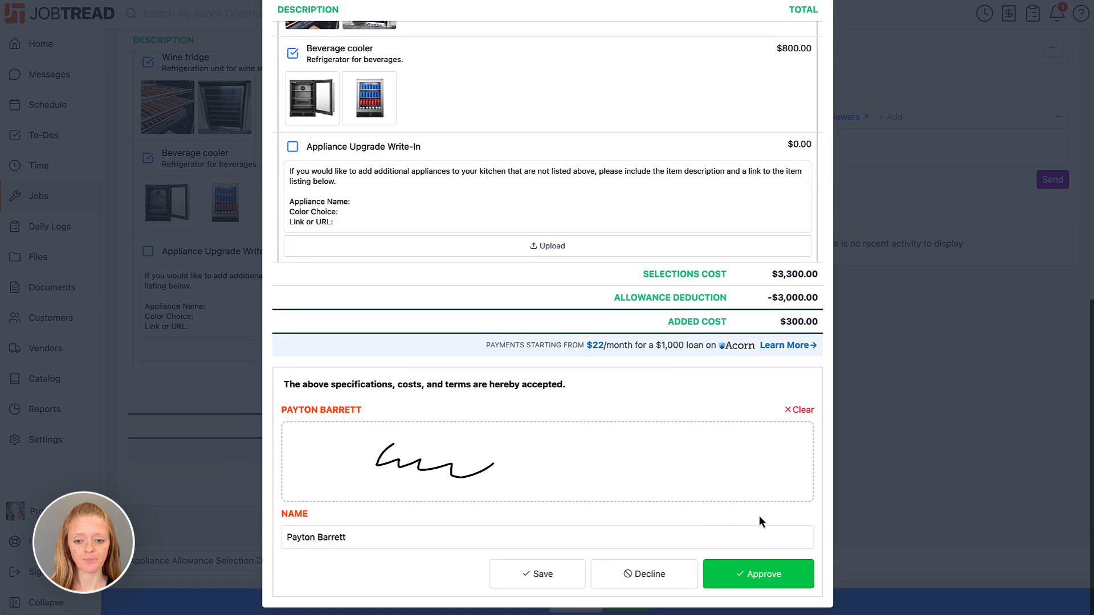
{"action": "left_click", "coordinate": [771, 574]}
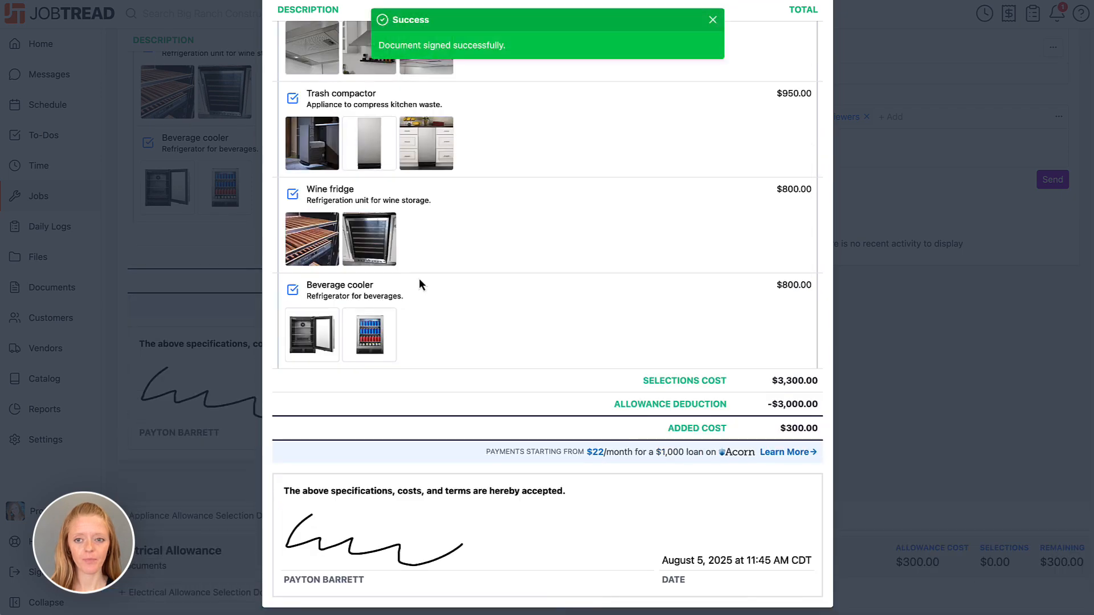
{"action": "scroll", "coordinate": [417, 281], "scroll_direction": "up", "scroll_amount": 6}
{"action": "left_click", "coordinate": [802, 58]}
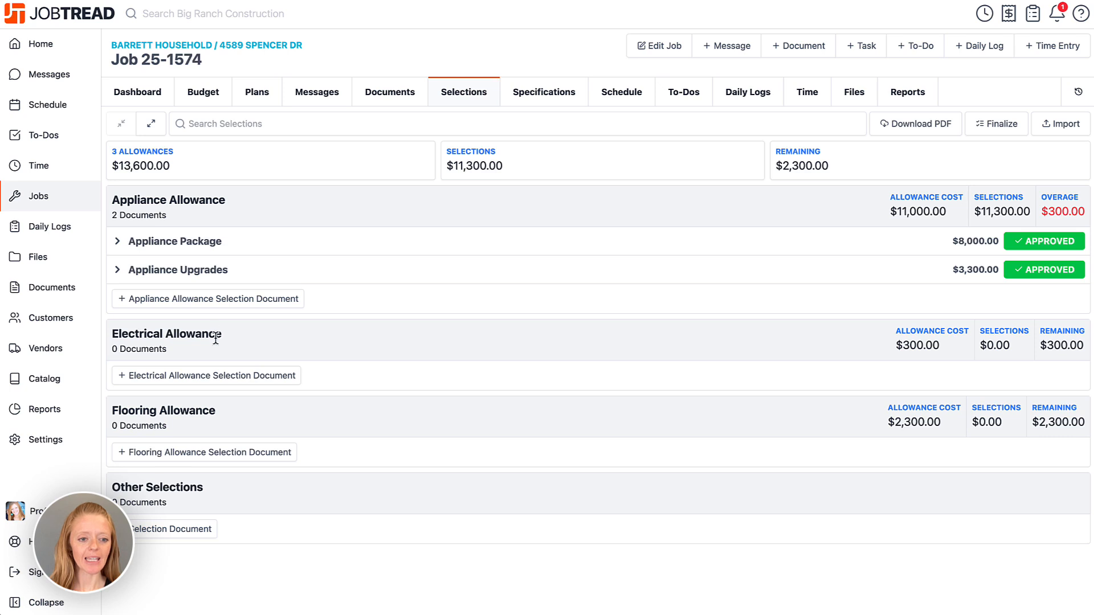
Start a new selection document under the Electrical Allowance and name it "Kitchen Island Light".
{"action": "left_click", "coordinate": [215, 377]}
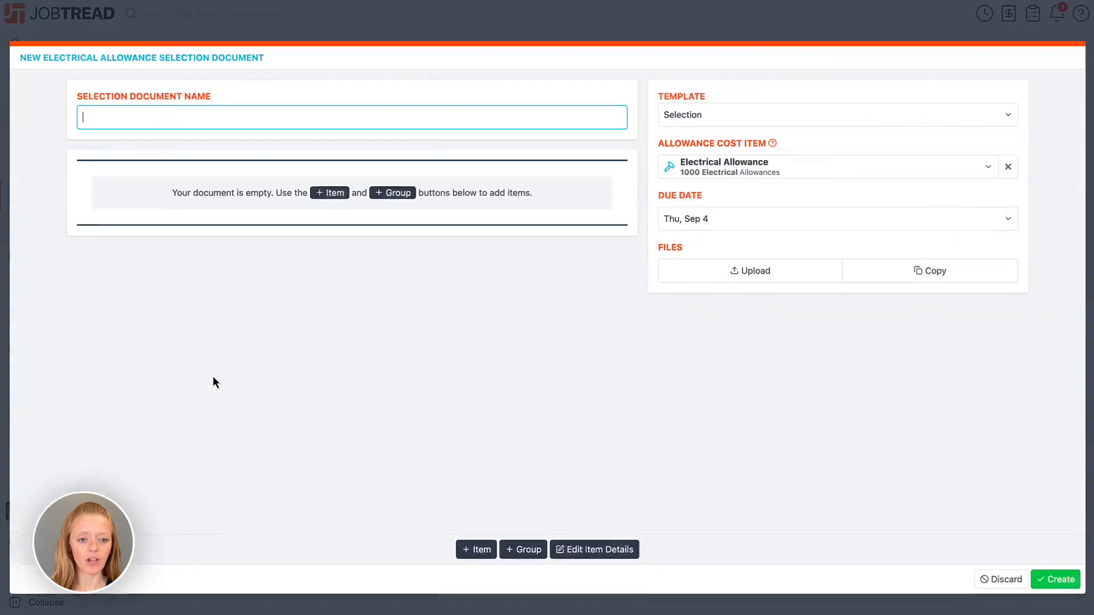
{"action": "type", "text": "Kitc"}
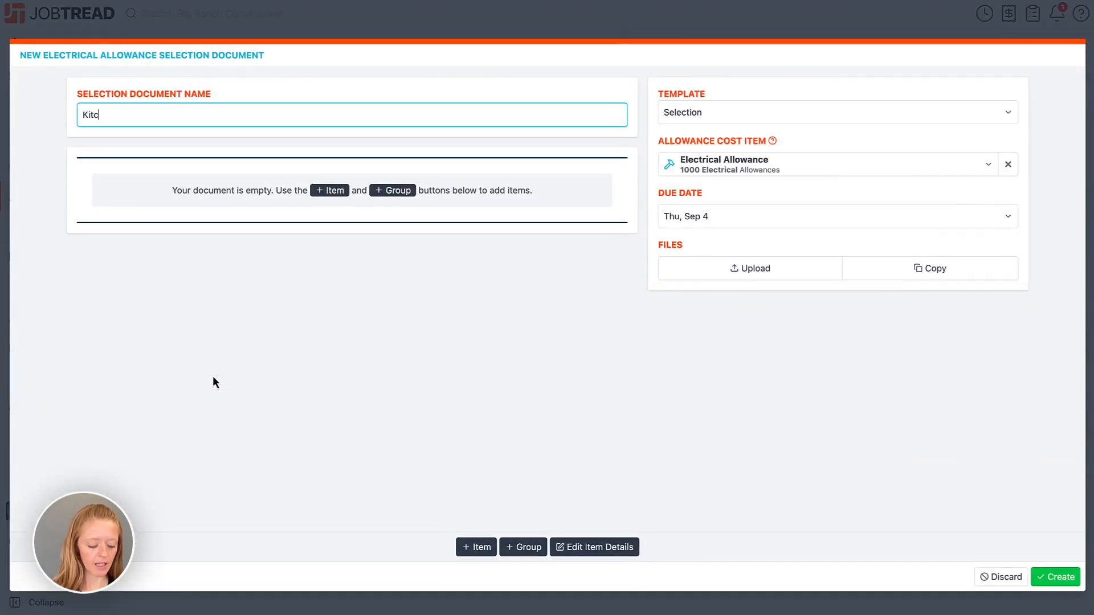
{"action": "type", "text": "hen Is"}
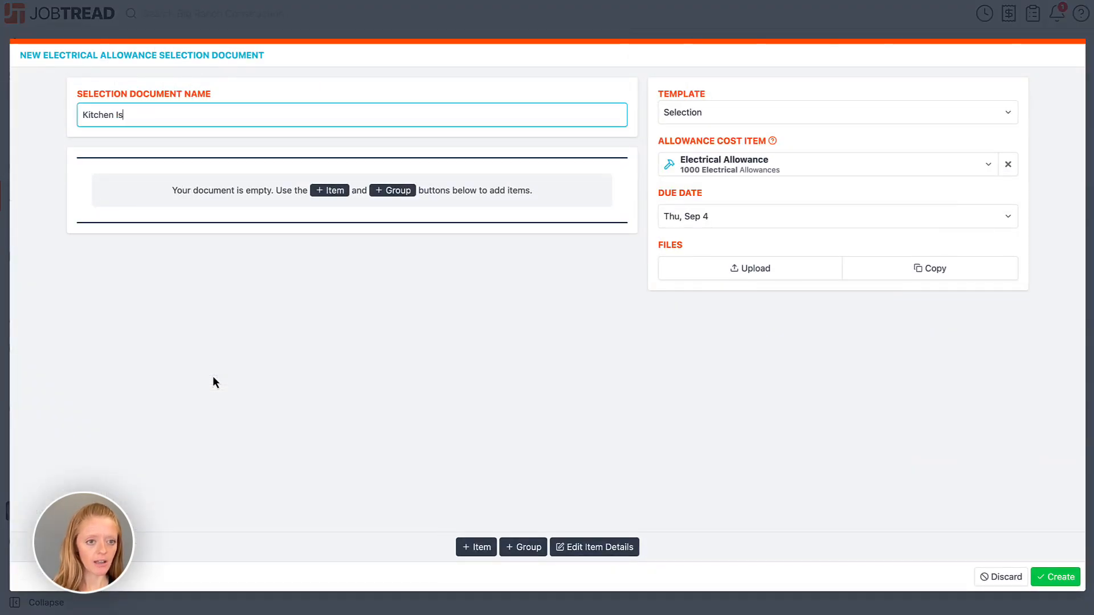
{"action": "type", "text": "land Light"}
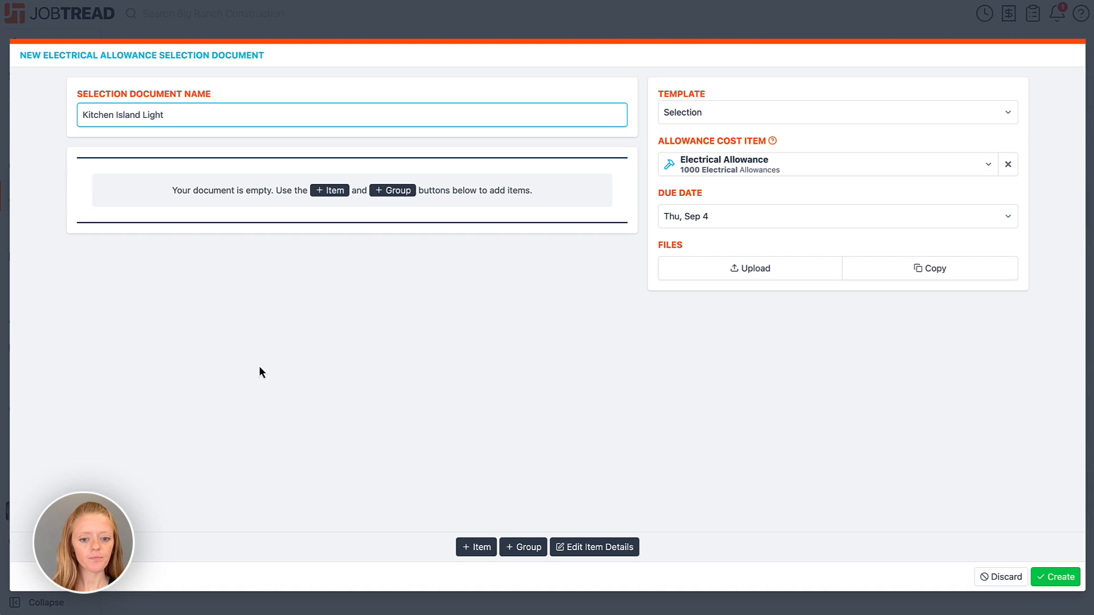
Add a new blank cost item to the document and name it "Kitchen Island Light Fixture".
{"action": "left_click", "coordinate": [476, 550]}
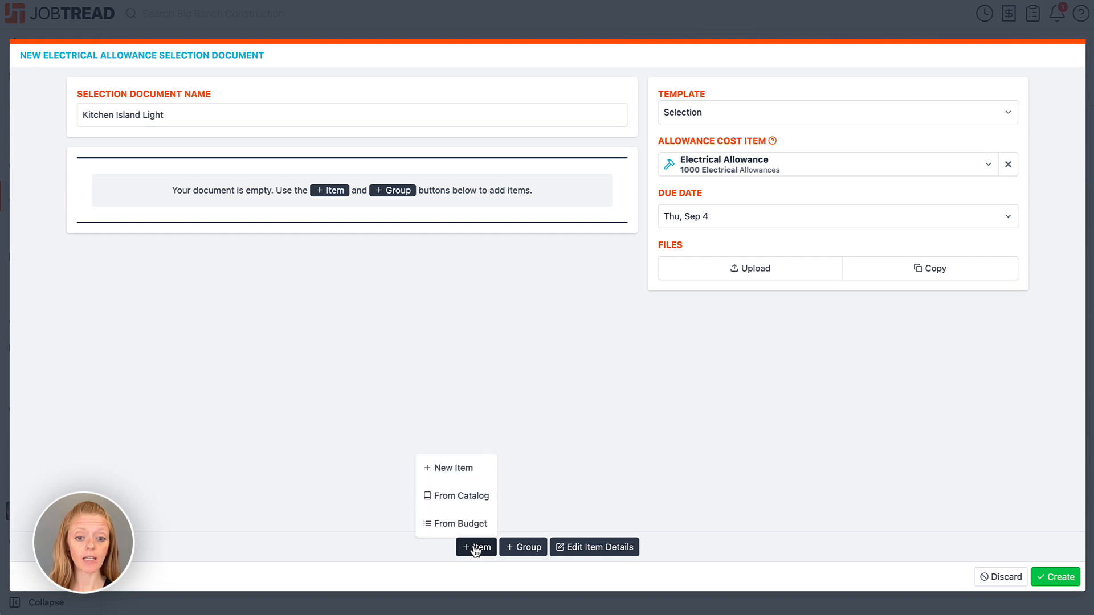
{"action": "left_click", "coordinate": [467, 471]}
{"action": "type", "text": "Ki"}
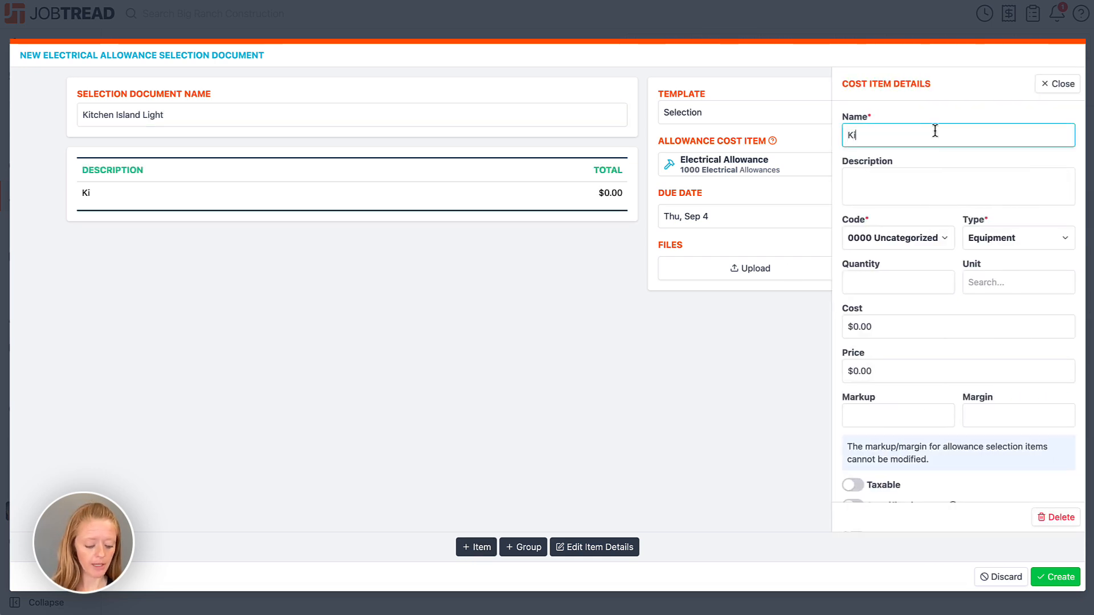
{"action": "type", "text": "tchen Island Li"}
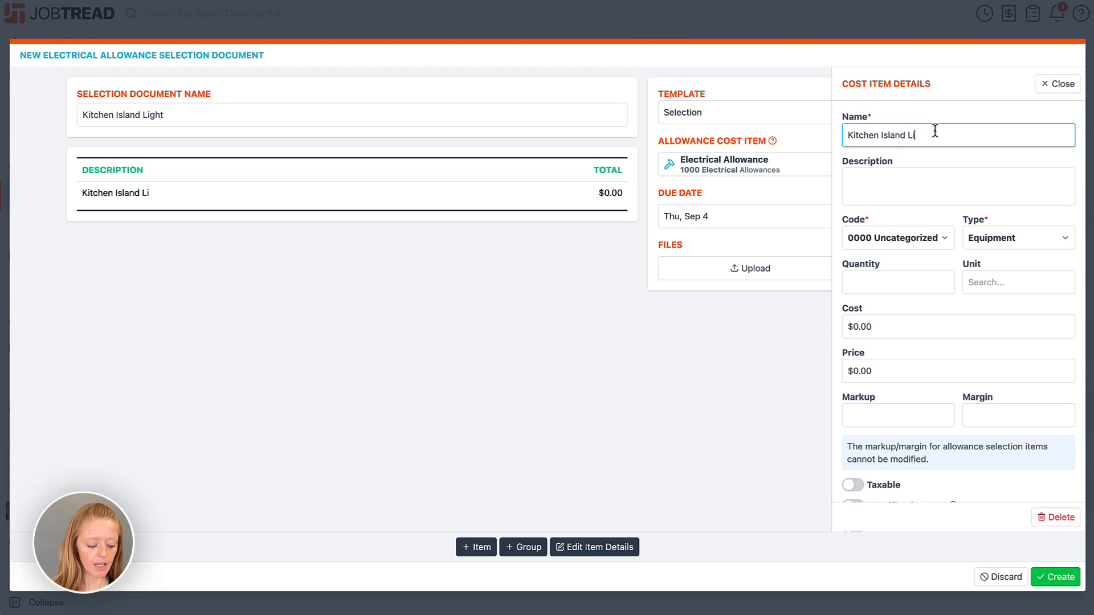
{"action": "type", "text": "ght Fixture"}
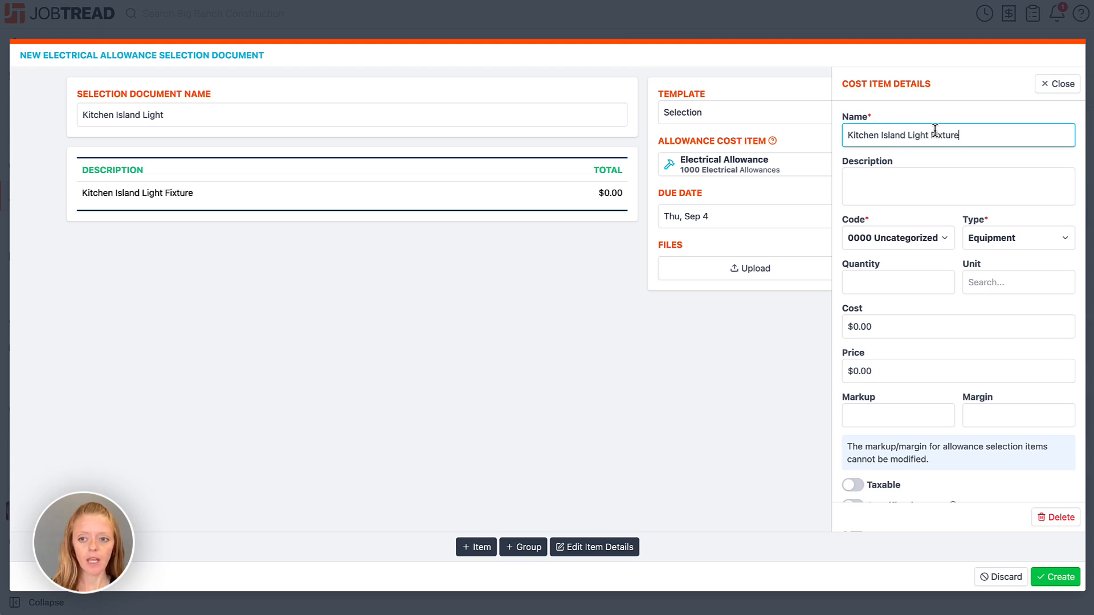
Begin the light fixture's description with "Please add the details for your chosen light below." followed by a blank line.
{"action": "left_click", "coordinate": [919, 171]}
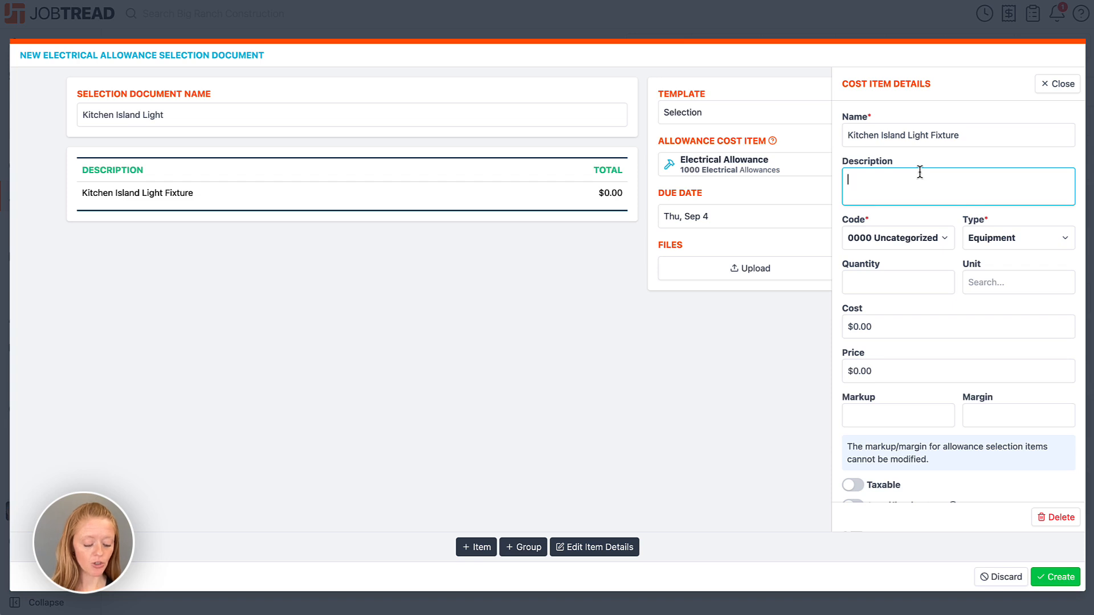
{"action": "type", "text": "Please "}
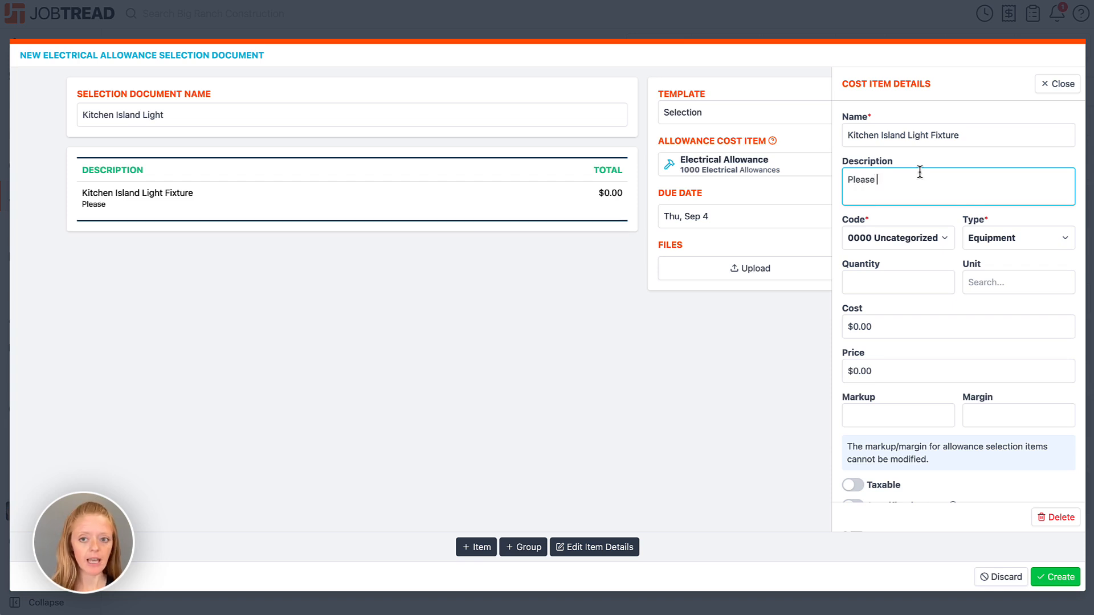
{"action": "type", "text": "add the details fo"}
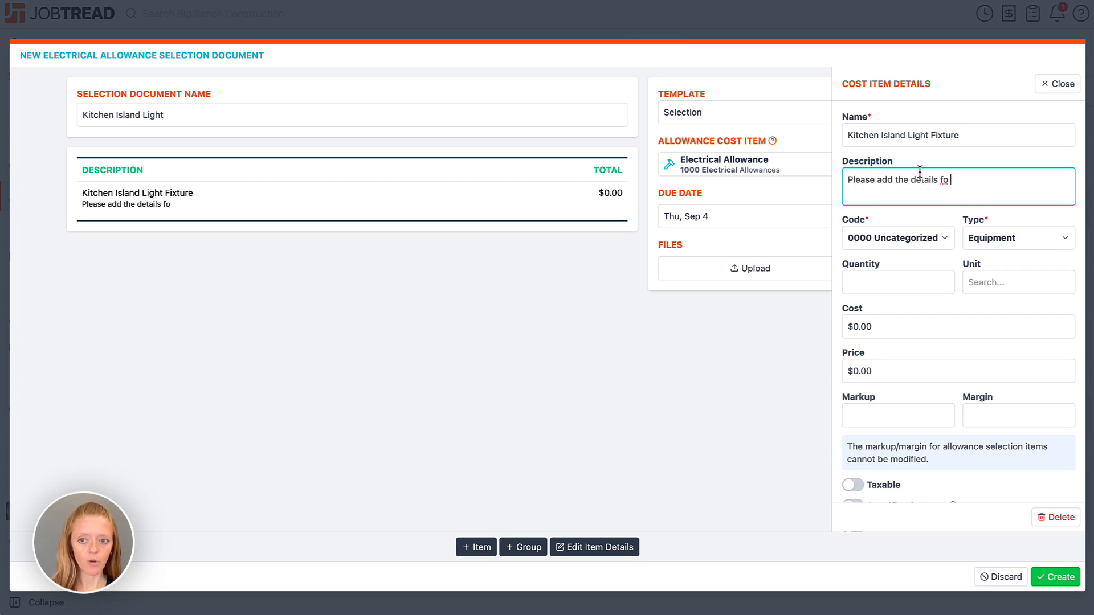
{"action": "key", "text": "BackSpace"}
{"action": "type", "text": "r your cho"}
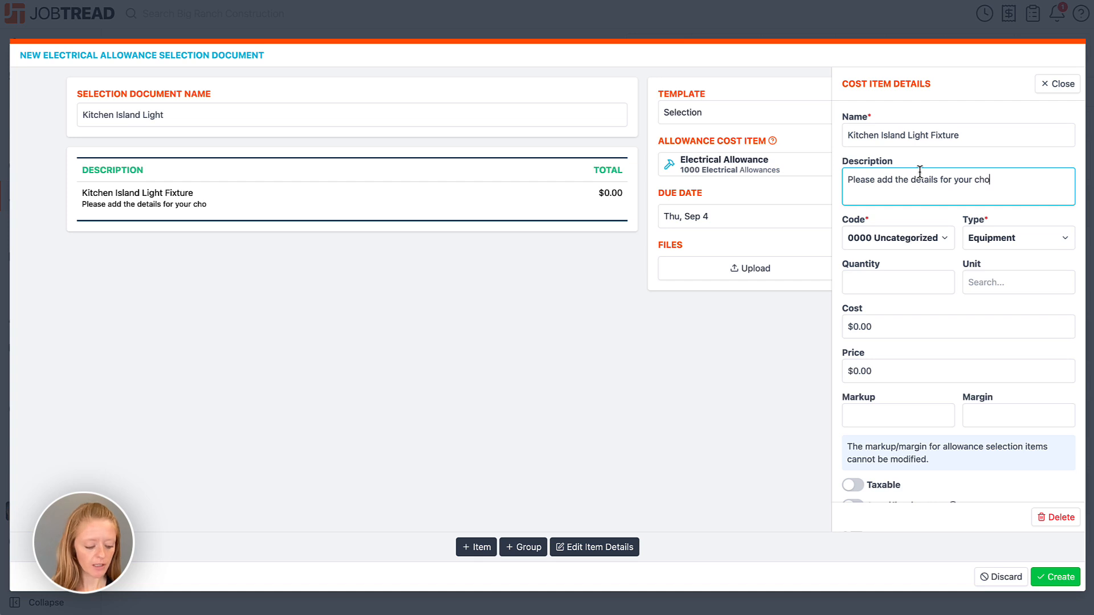
{"action": "type", "text": "sen light"}
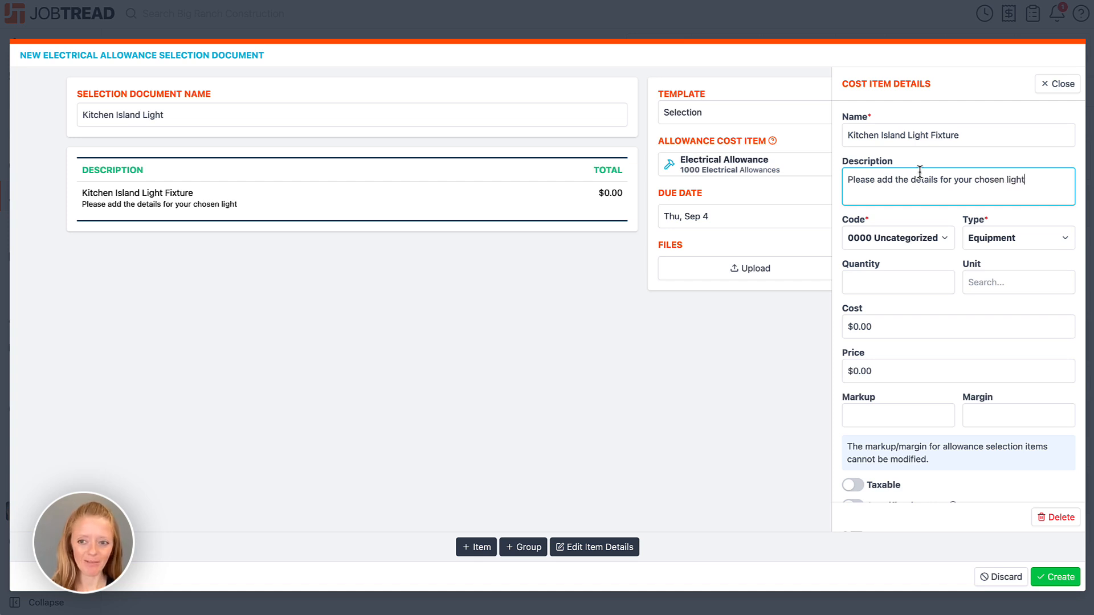
{"action": "type", "text": " below."}
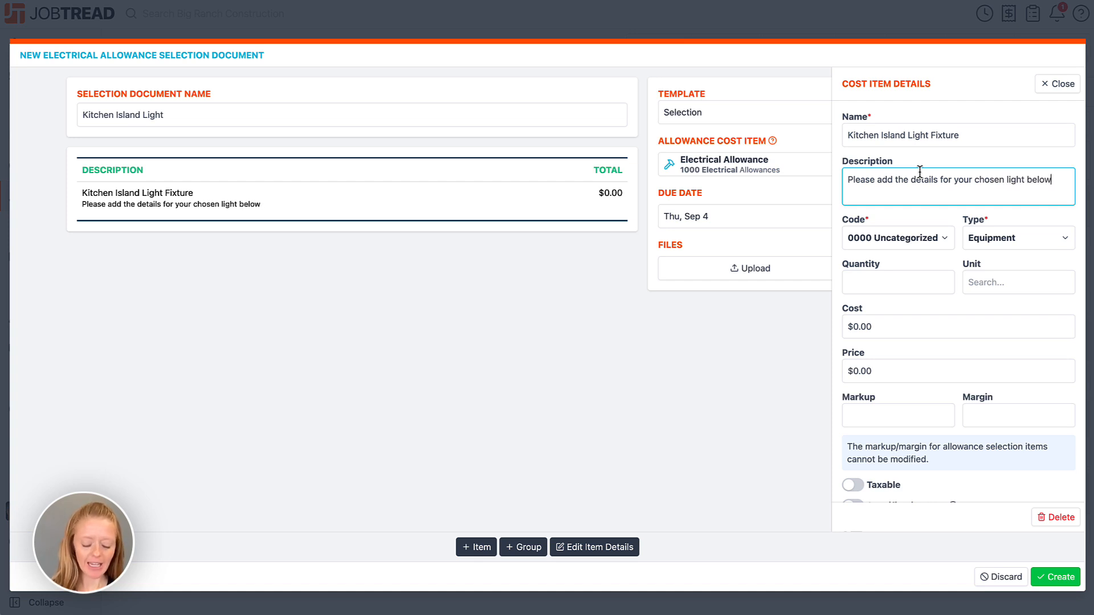
{"action": "key", "text": "Return"}
{"action": "key", "text": "Return"}
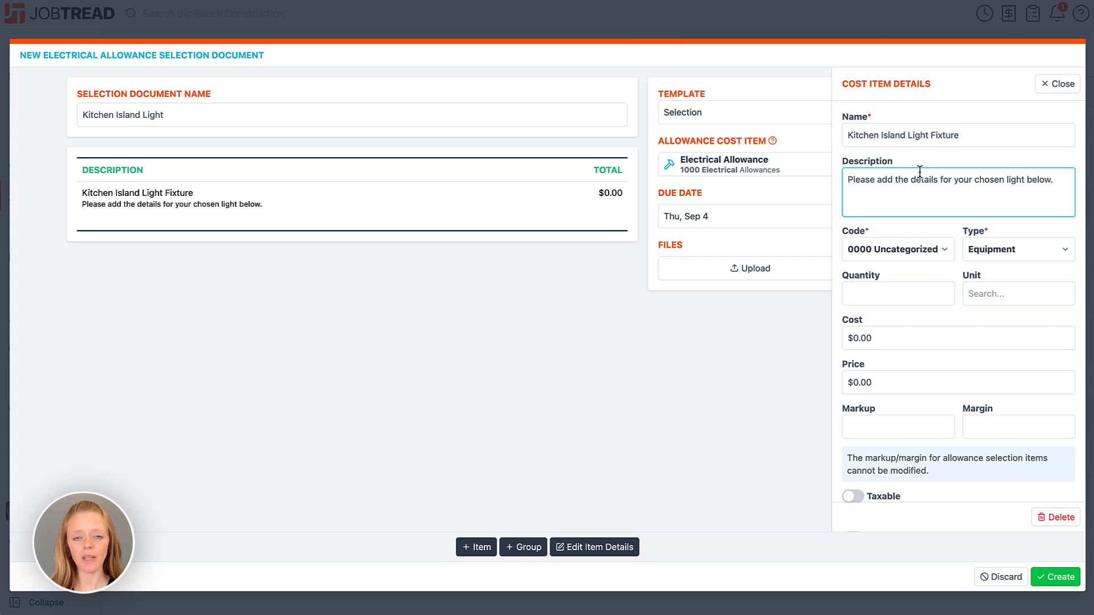
Add separate description lines for the customer to complete: "Item Name:", "Item Color:", "Item SKU:" and "Item URL:".
{"action": "type", "text": "Item Name:"}
{"action": "key", "text": "Return"}
{"action": "type", "text": "Item Color:"}
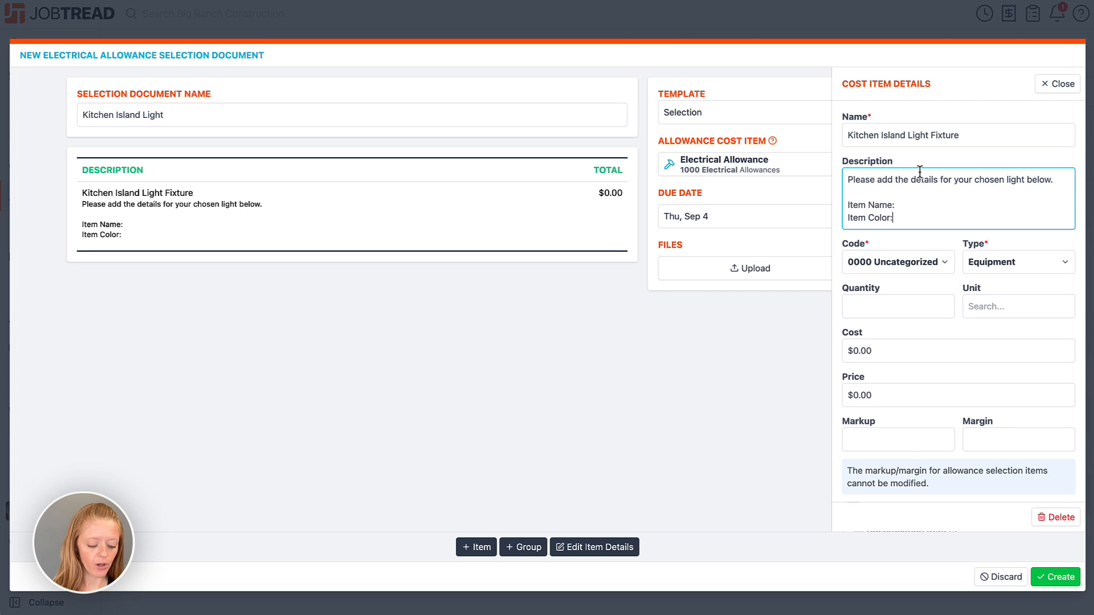
{"action": "key", "text": "Return"}
{"action": "type", "text": "Item SKU:"}
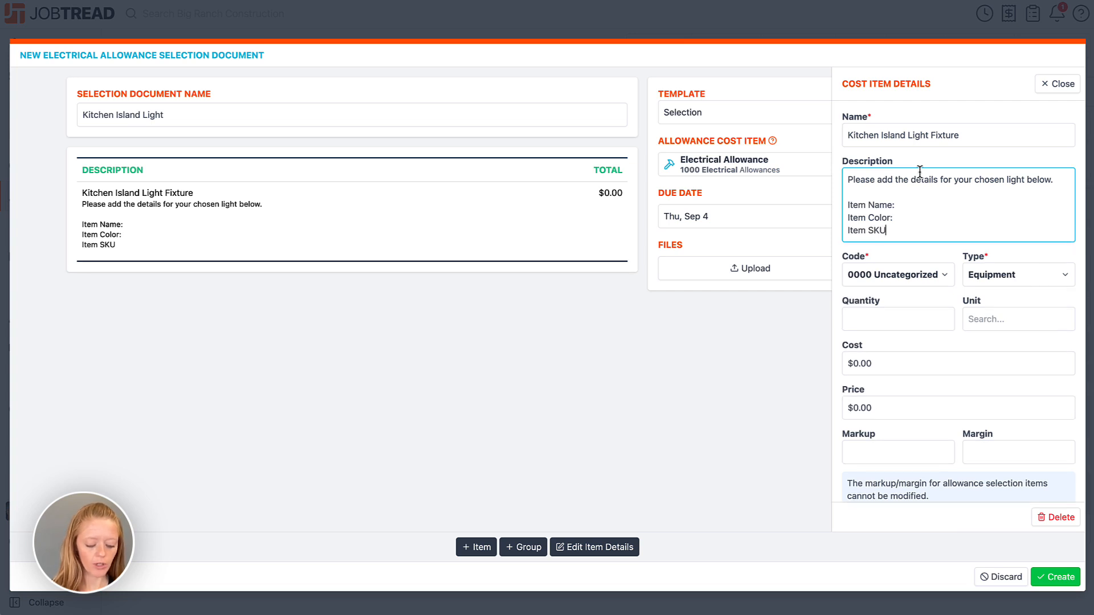
{"action": "key", "text": "Return"}
{"action": "type", "text": "Item U"}
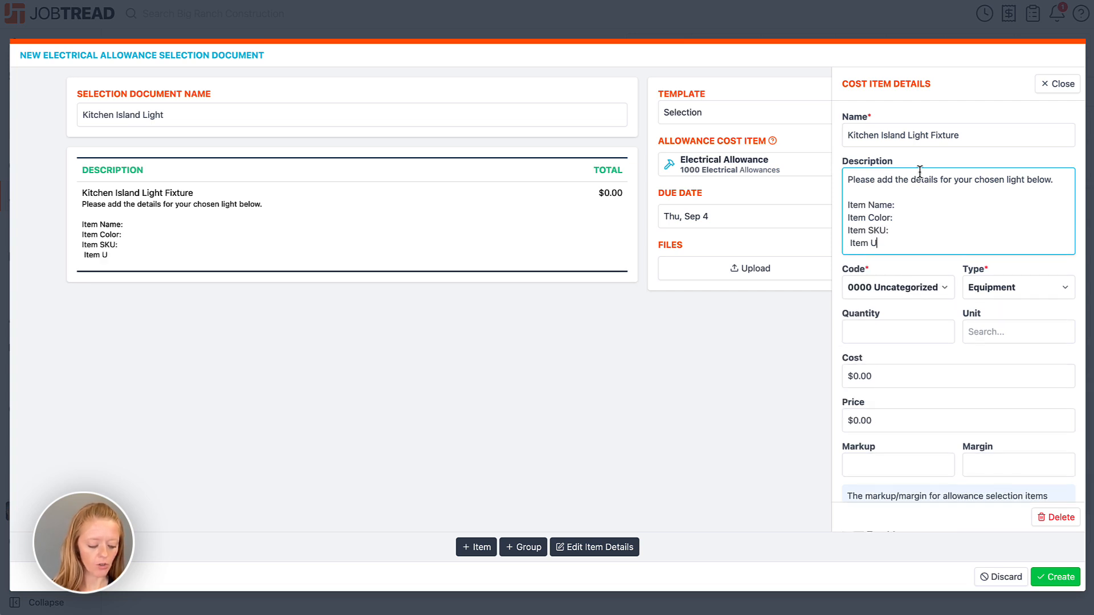
{"action": "type", "text": "RL:"}
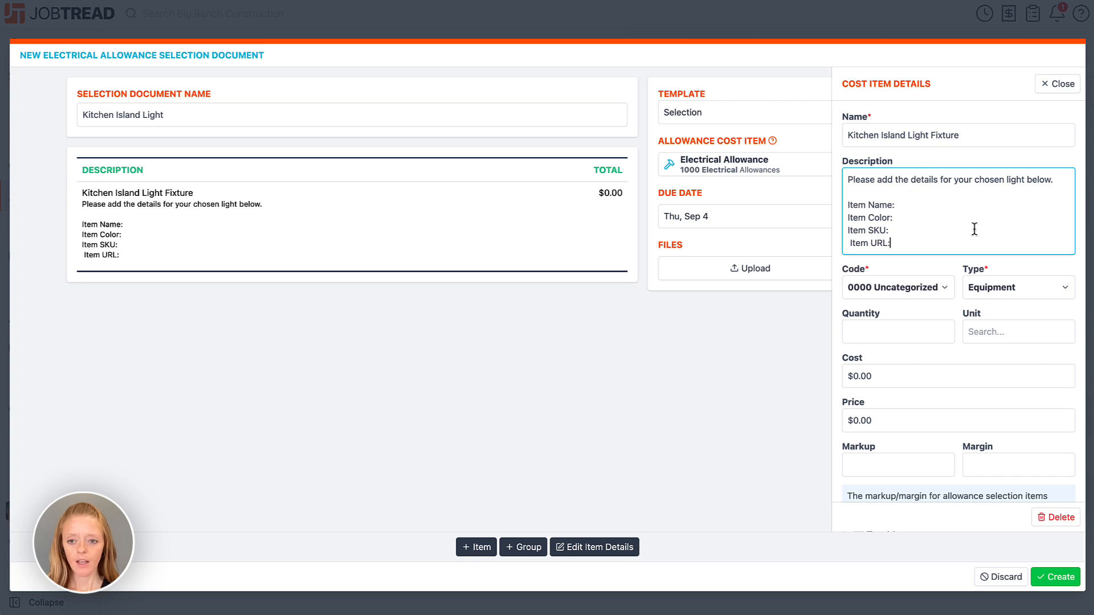
Assign the light fixture the cost code 1000 Electrical and the cost type Materials.
{"action": "left_click", "coordinate": [937, 287]}
{"action": "type", "text": "ele"}
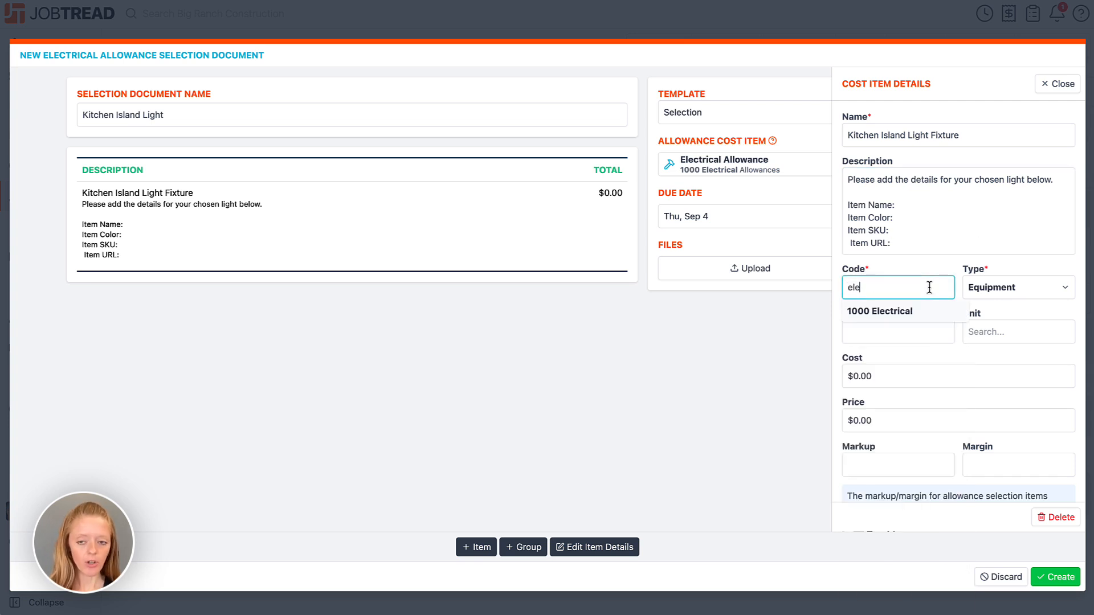
{"action": "left_click", "coordinate": [920, 312]}
{"action": "left_click", "coordinate": [1006, 287]}
{"action": "type", "text": "mat"}
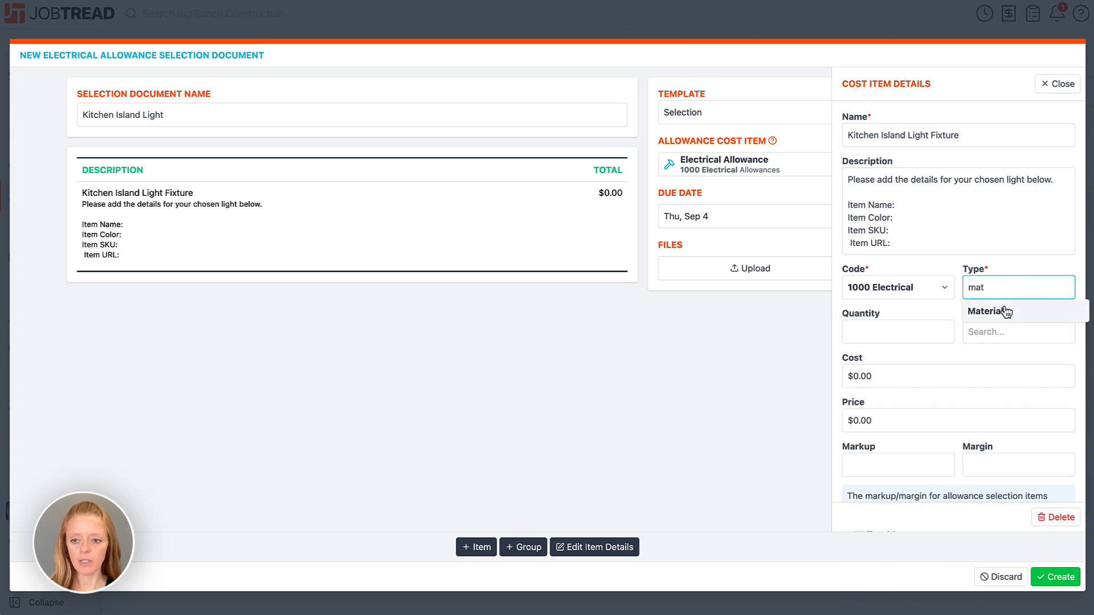
{"action": "left_click", "coordinate": [991, 311]}
Set the light fixture's quantity to 1 and its unit to Each.
{"action": "left_click", "coordinate": [909, 340]}
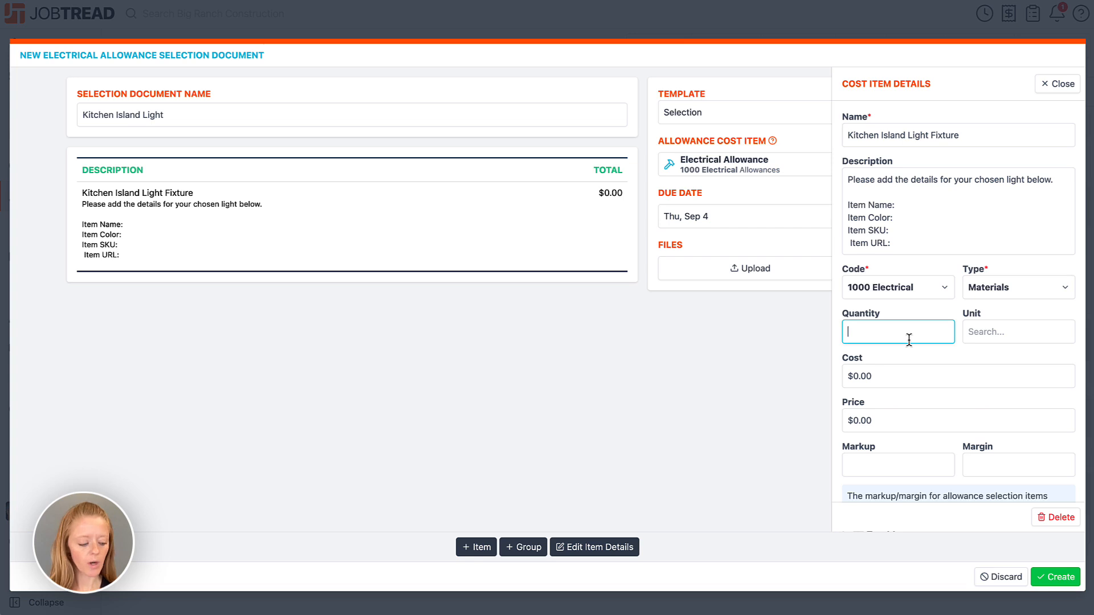
{"action": "type", "text": "1"}
{"action": "left_click", "coordinate": [997, 332]}
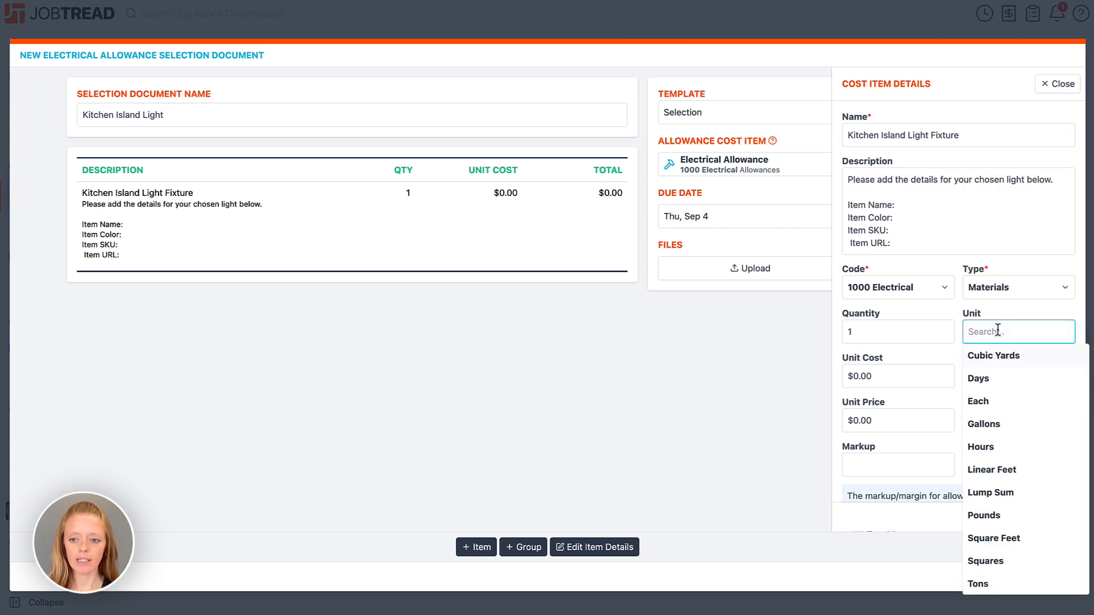
{"action": "left_click", "coordinate": [991, 400]}
Allow customer write-in on the light fixture with its cost depending on customer input, and close the item details.
{"action": "scroll", "coordinate": [951, 344], "scroll_direction": "down", "scroll_amount": 3}
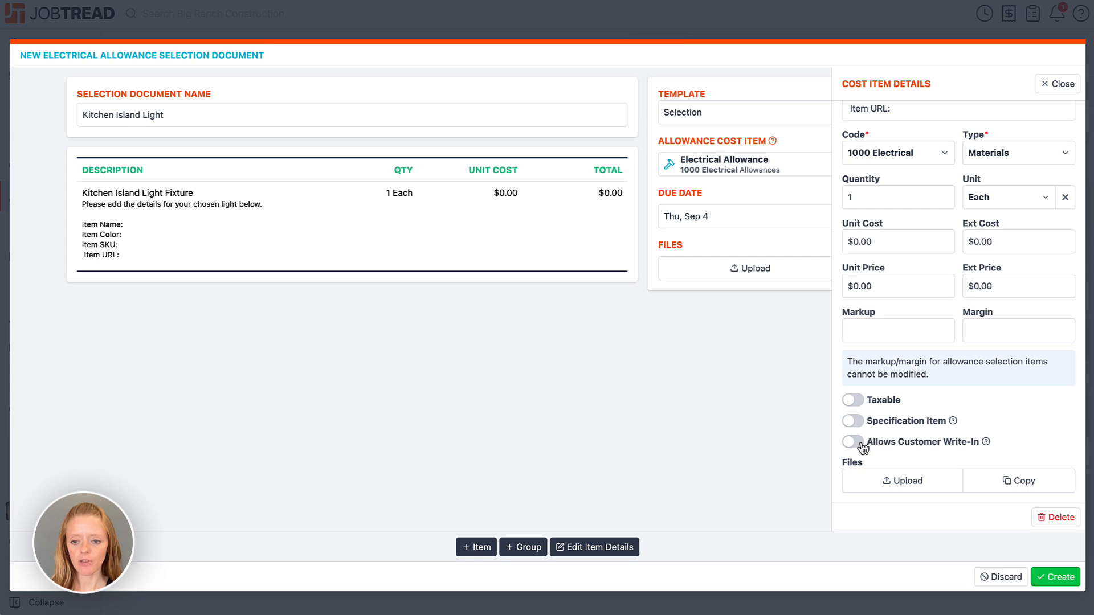
{"action": "left_click", "coordinate": [861, 443]}
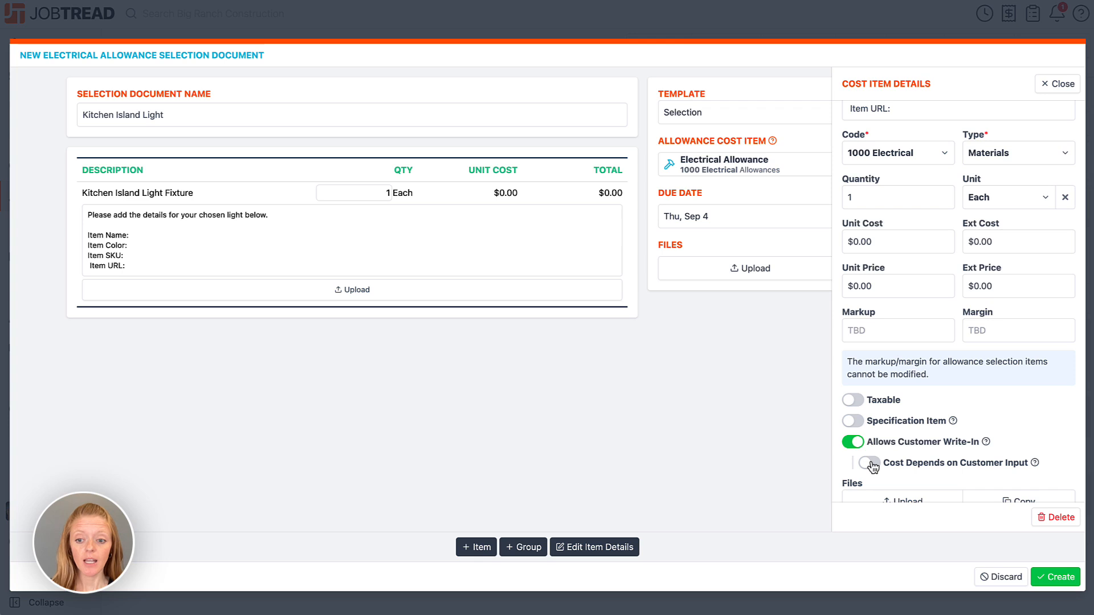
{"action": "left_click", "coordinate": [869, 463]}
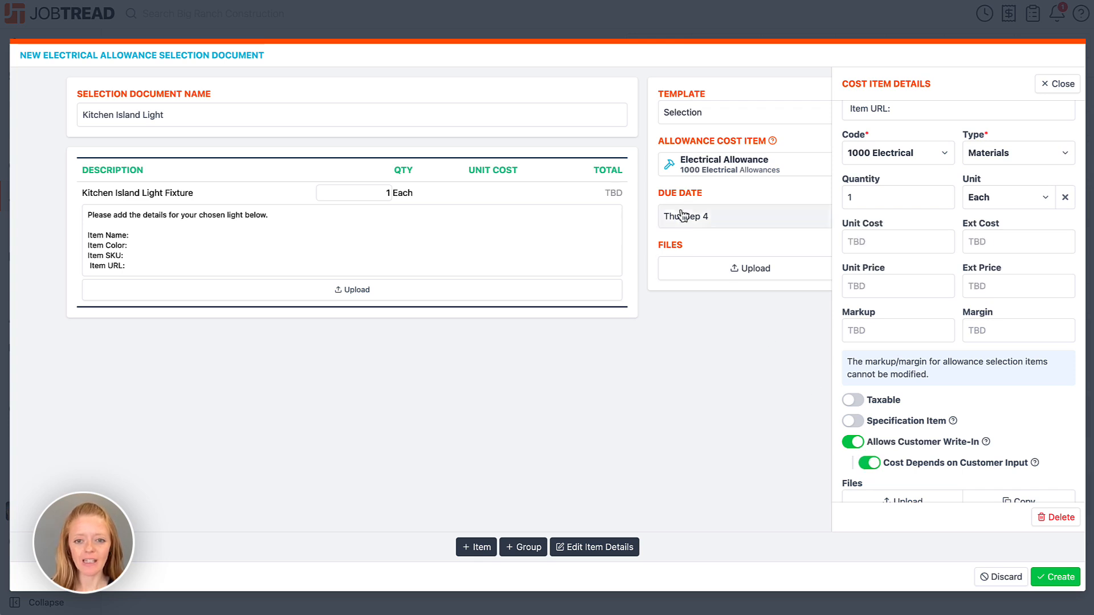
{"action": "scroll", "coordinate": [1047, 448], "scroll_direction": "down", "scroll_amount": 1}
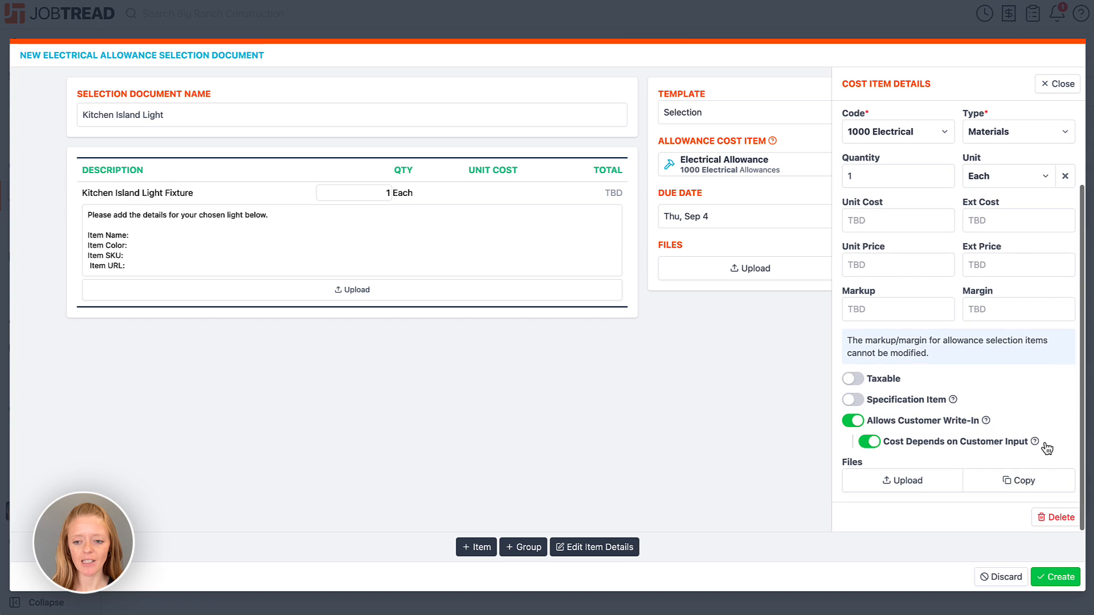
{"action": "left_click", "coordinate": [1058, 83]}
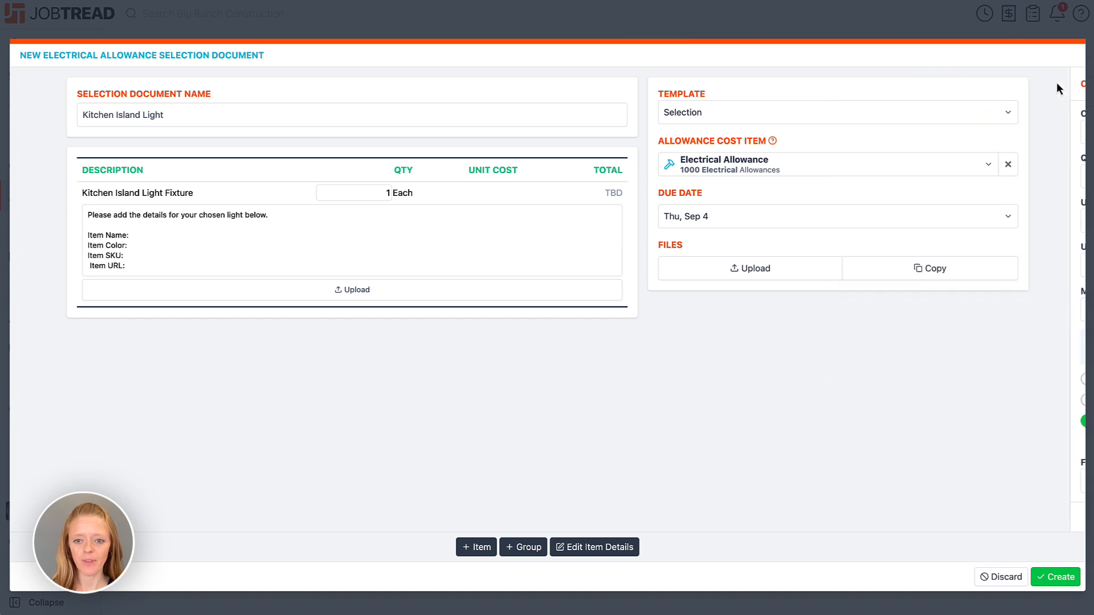
Set the selection document's due date to Tue, Sep 9 and create the document.
{"action": "left_click", "coordinate": [734, 220]}
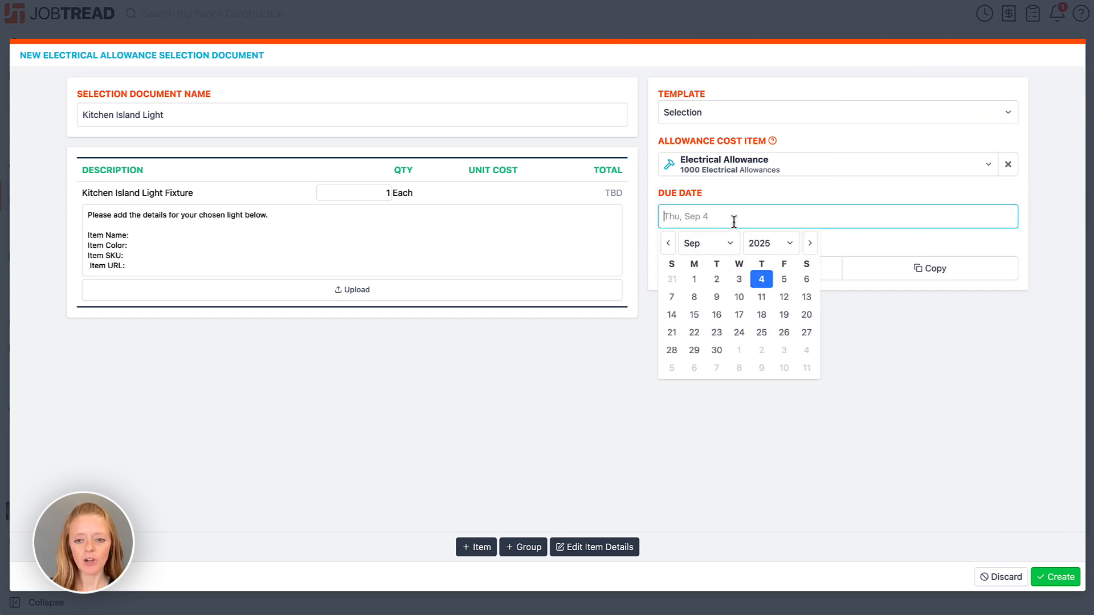
{"action": "left_click", "coordinate": [715, 297]}
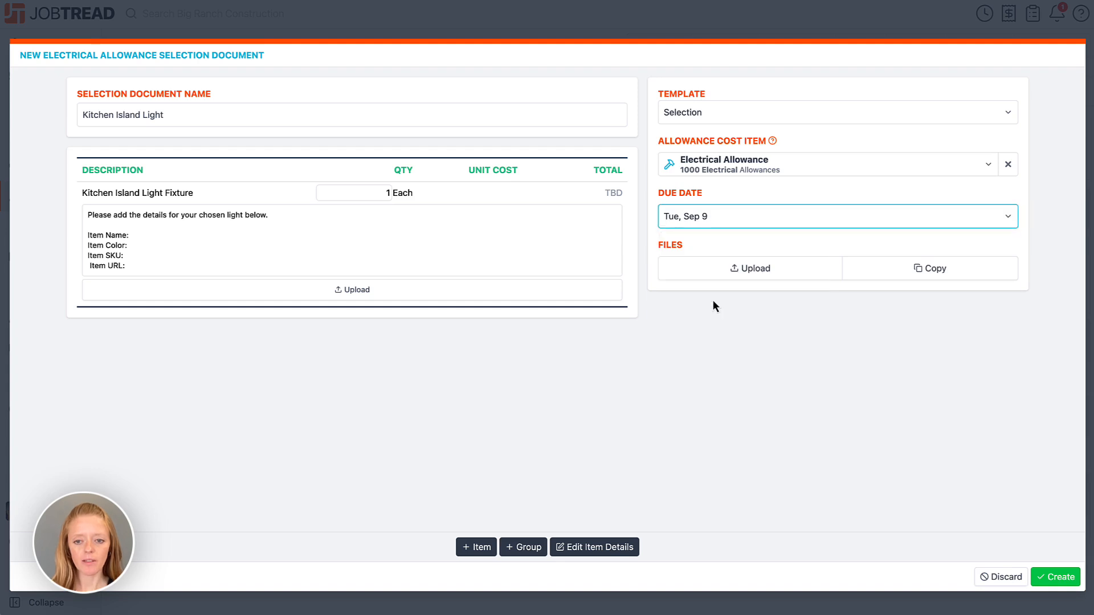
{"action": "left_click", "coordinate": [799, 485]}
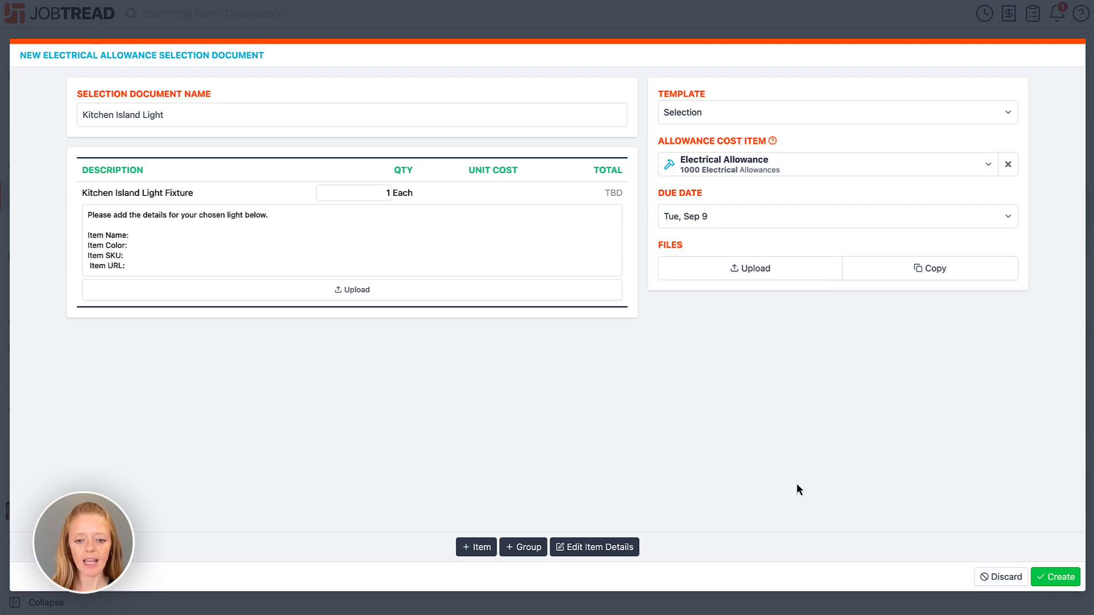
{"action": "left_click", "coordinate": [1038, 575]}
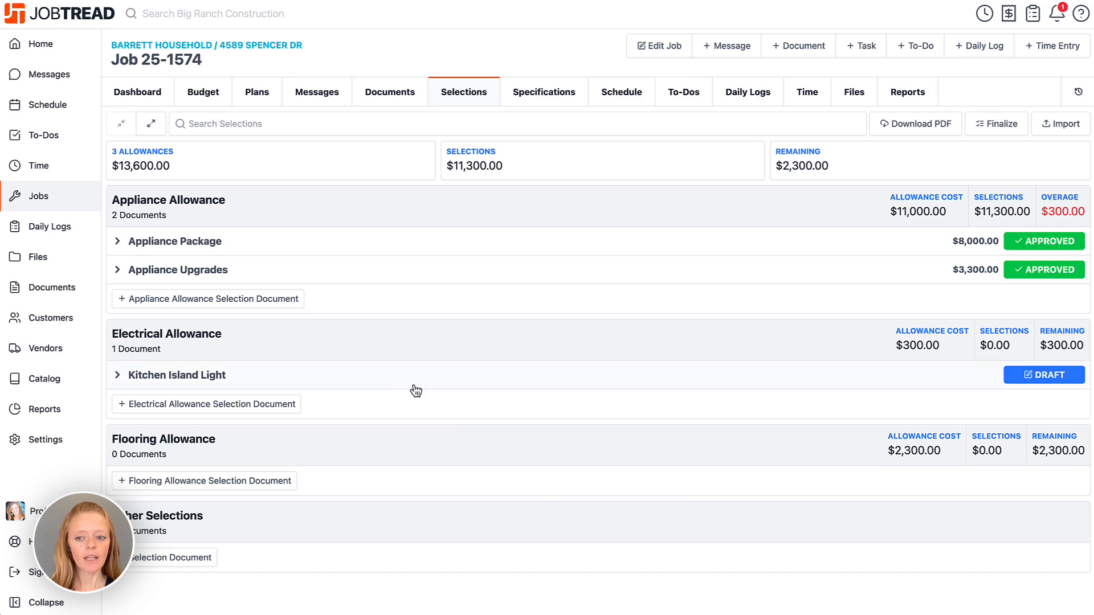
Expand the Kitchen Island Light draft under the Electrical Allowance and send it to the customer.
{"action": "left_click", "coordinate": [405, 389]}
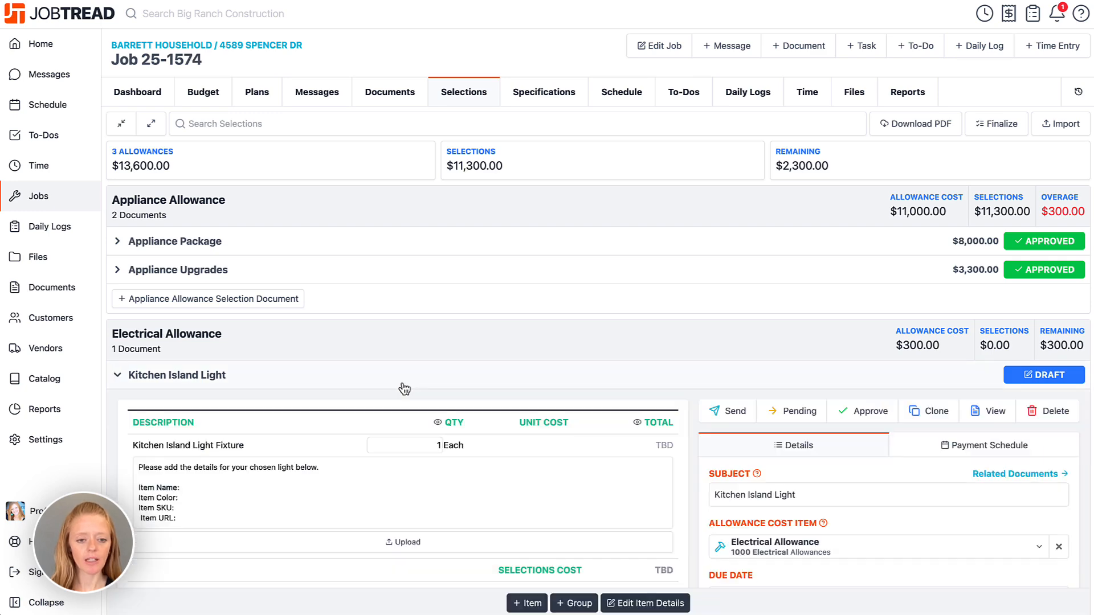
{"action": "scroll", "coordinate": [404, 389], "scroll_direction": "down", "scroll_amount": 5}
{"action": "left_click", "coordinate": [734, 275]}
{"action": "left_click", "coordinate": [656, 111]}
{"action": "left_click", "coordinate": [691, 302]}
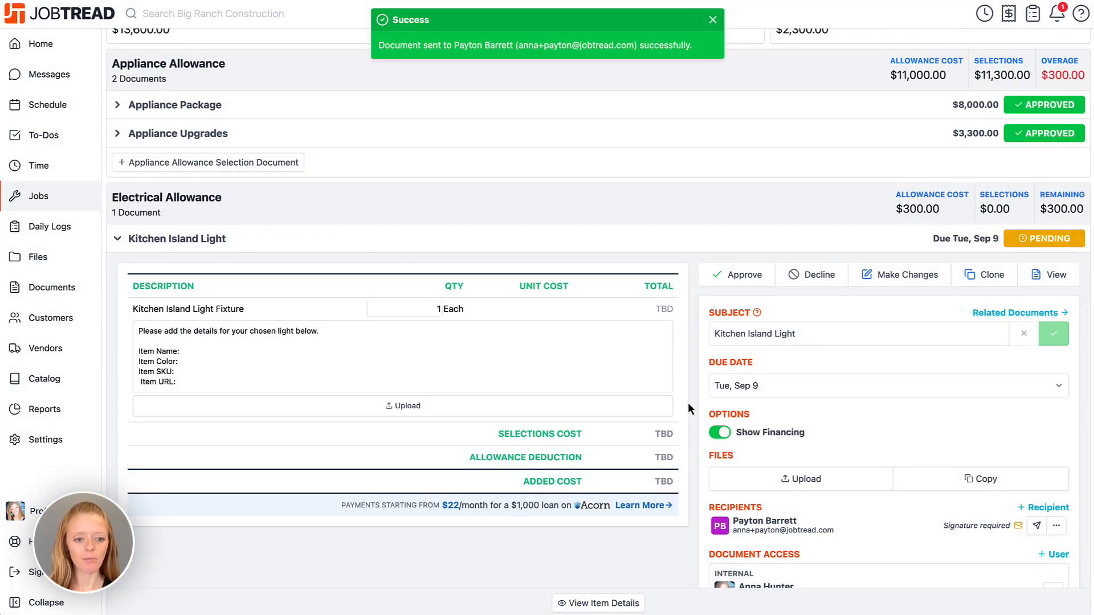
{"action": "scroll", "coordinate": [689, 403], "scroll_direction": "down", "scroll_amount": 3}
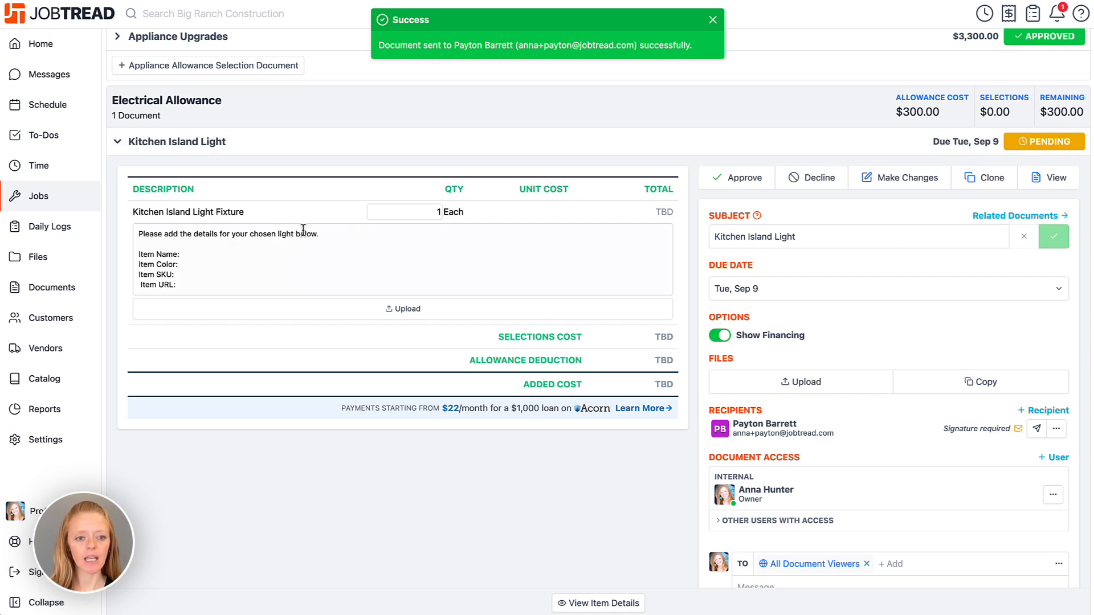
{"action": "left_click", "coordinate": [213, 258]}
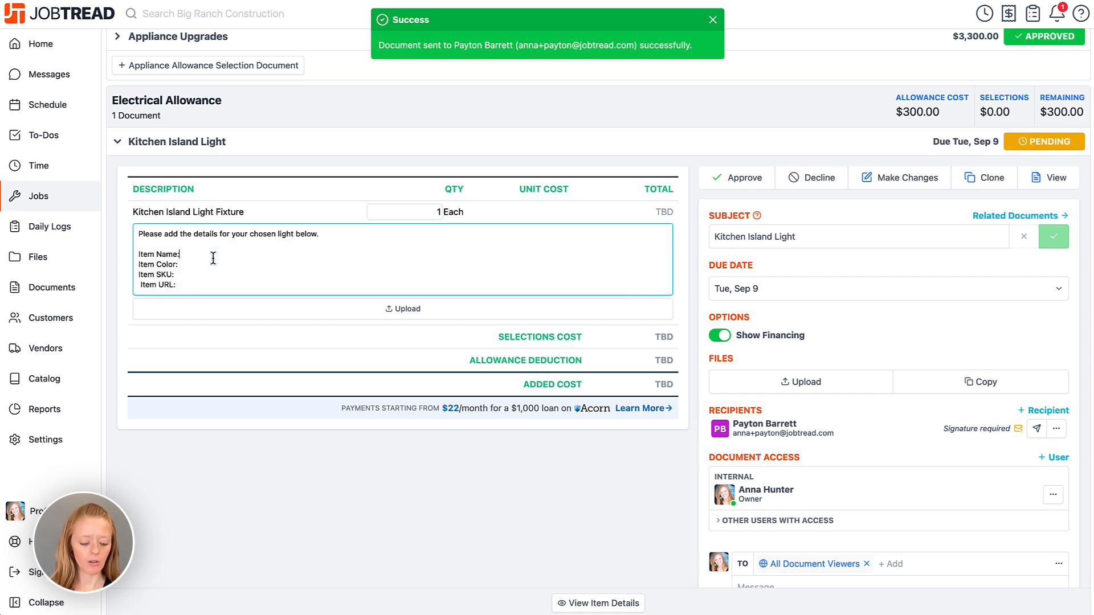
{"action": "type", "text": "Pennant"}
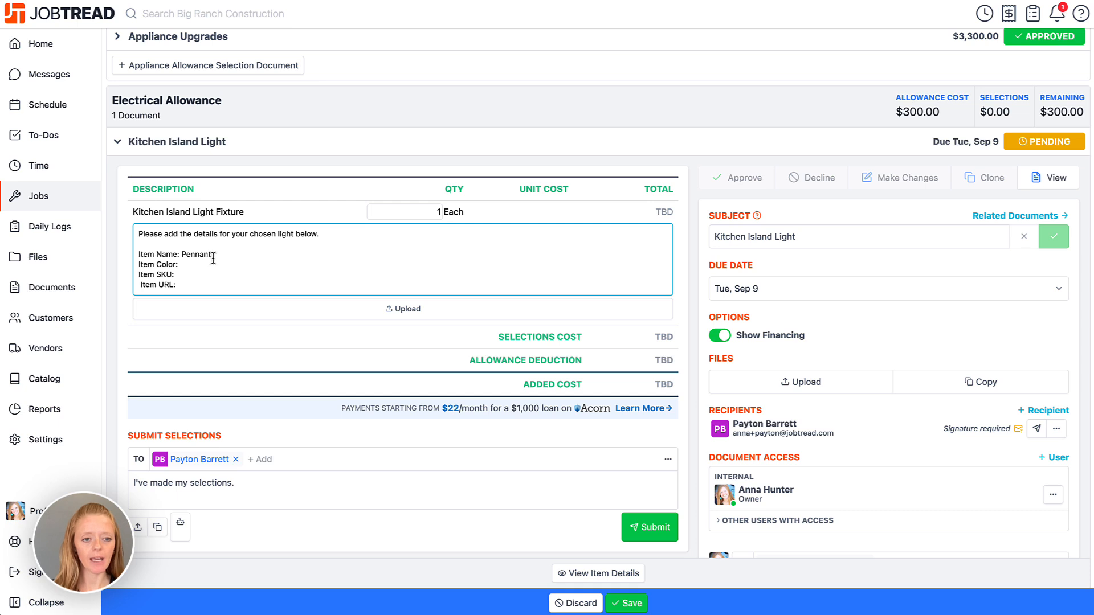
{"action": "left_click", "coordinate": [205, 266]}
{"action": "type", "text": "Bronze"}
{"action": "left_click", "coordinate": [199, 276]}
{"action": "type", "text": "45684232"}
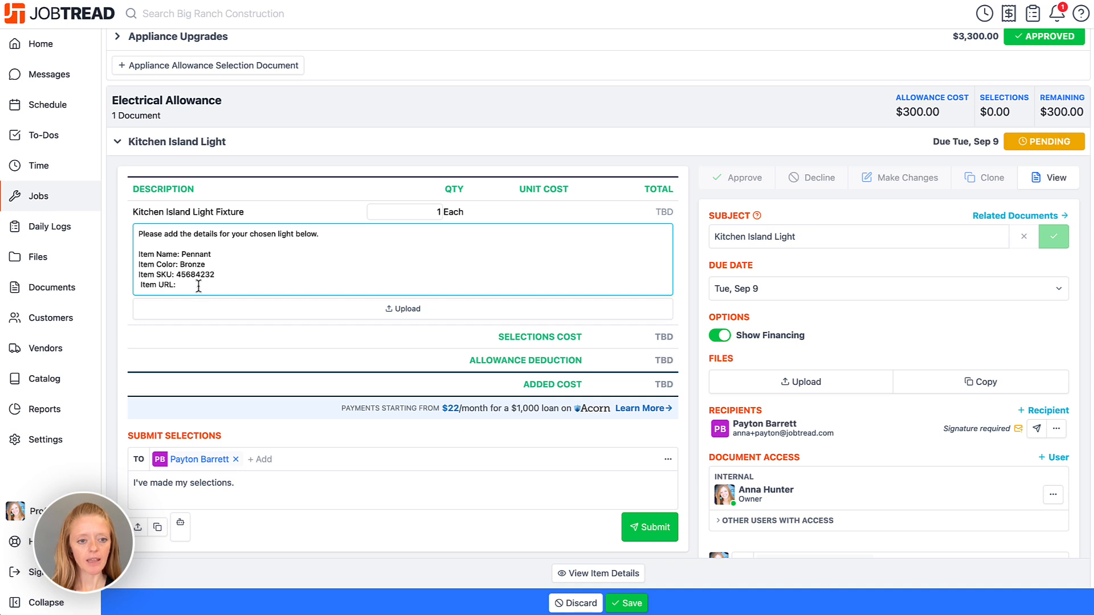
{"action": "left_click", "coordinate": [197, 287]}
{"action": "type", "text": "w"}
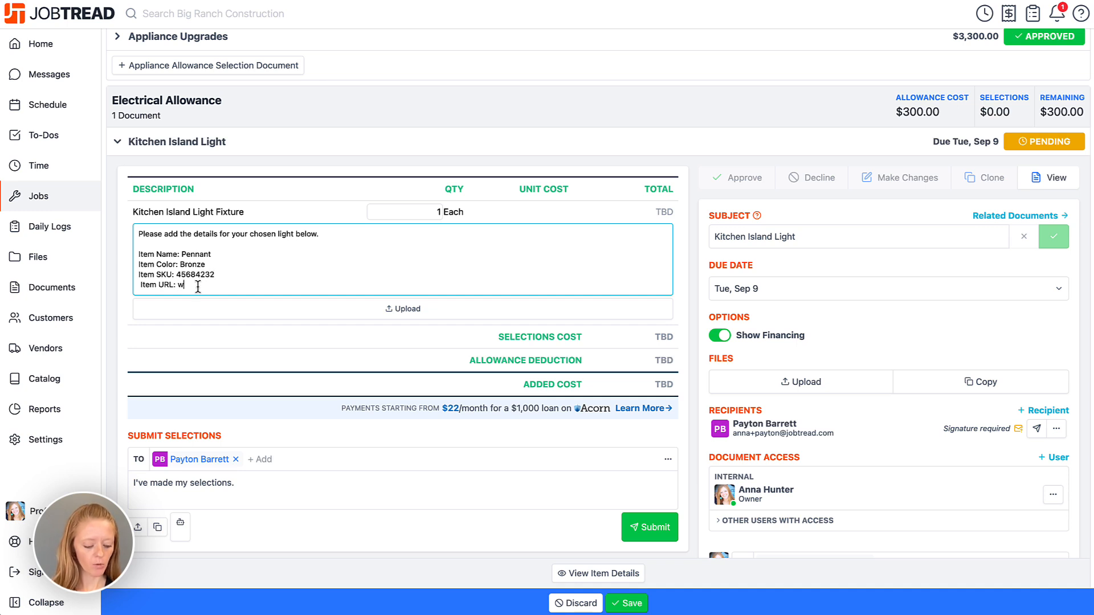
{"action": "type", "text": "ww.jdsfgfdsf.com"}
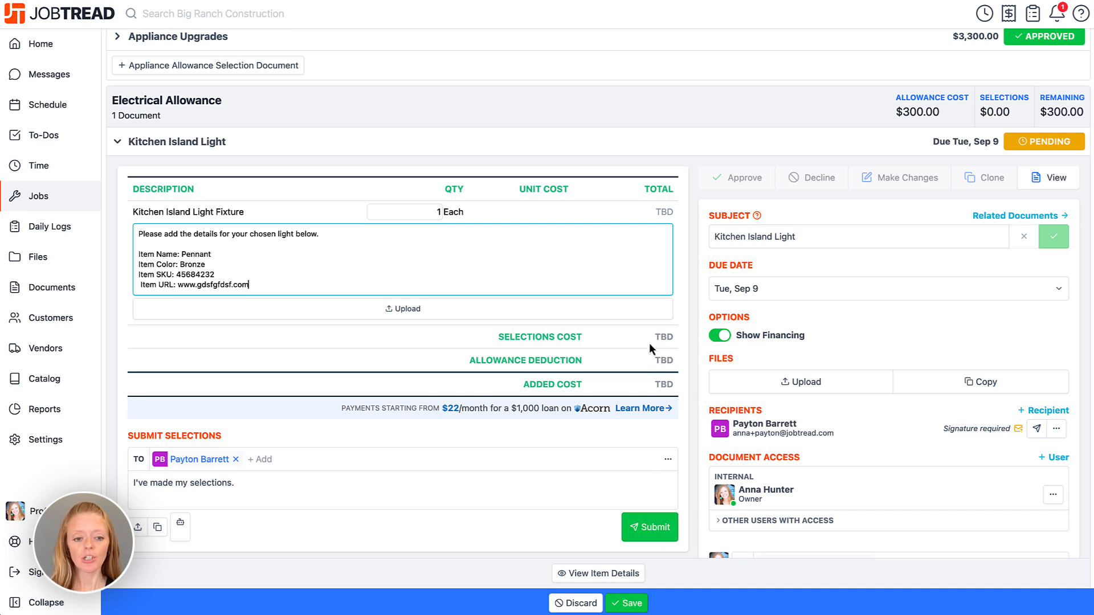
{"action": "left_click", "coordinate": [646, 529]}
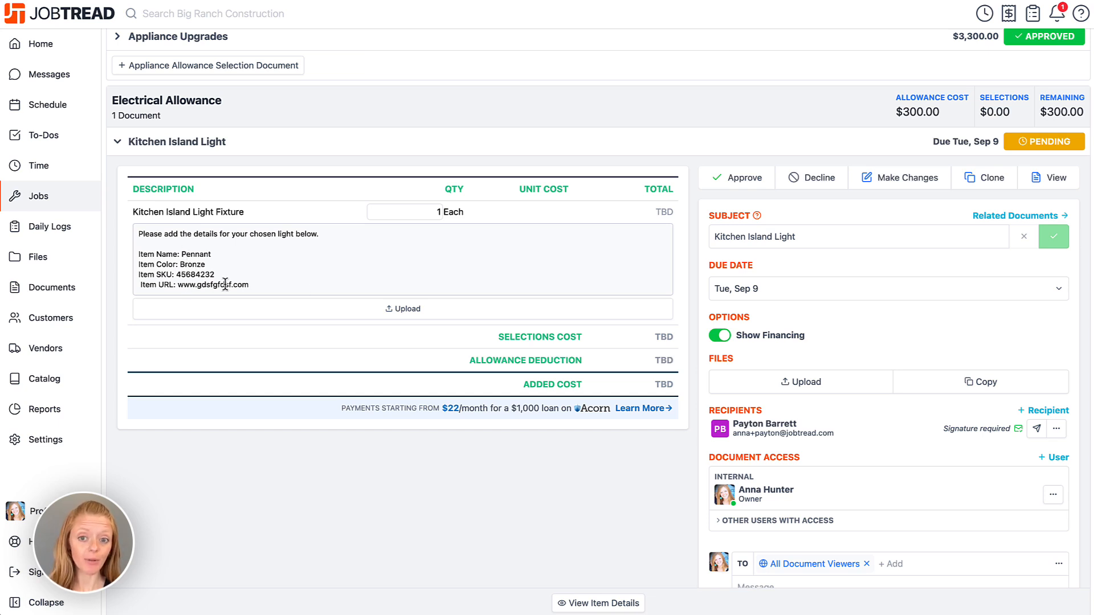
Set the Kitchen Island Light Fixture's extended price to $260, close the item details and save the document.
{"action": "left_click", "coordinate": [665, 215]}
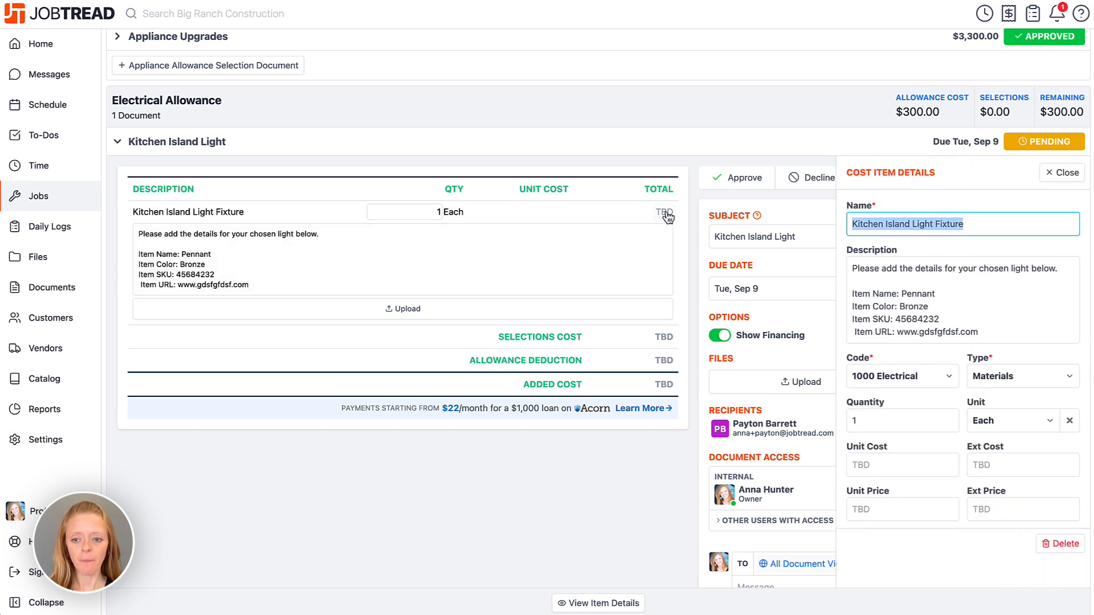
{"action": "scroll", "coordinate": [901, 379], "scroll_direction": "down", "scroll_amount": 3}
{"action": "left_click", "coordinate": [901, 380]}
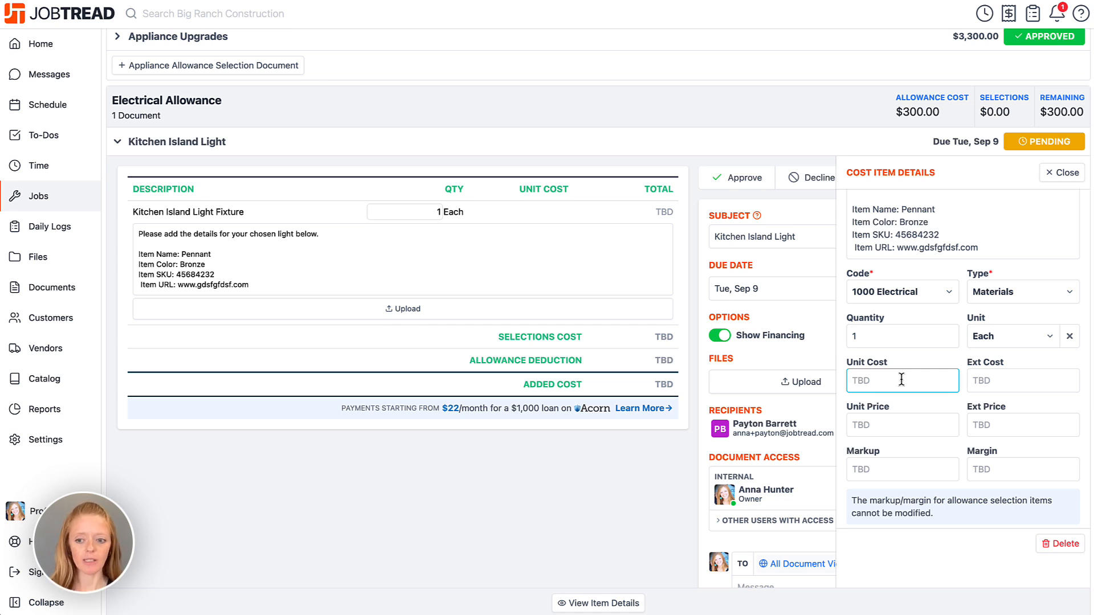
{"action": "left_click", "coordinate": [985, 421]}
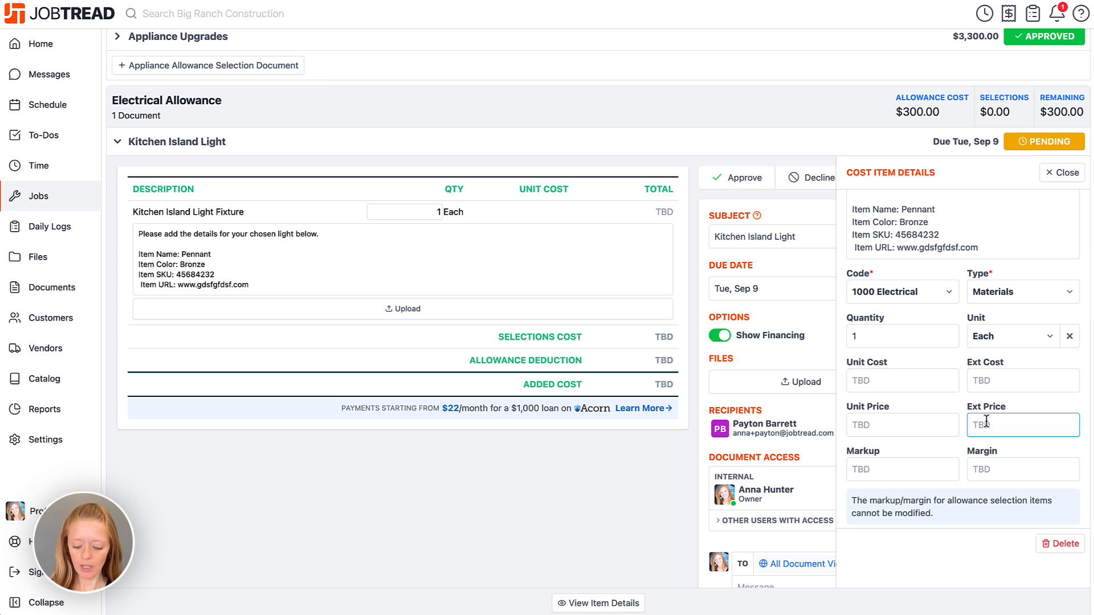
{"action": "type", "text": "260"}
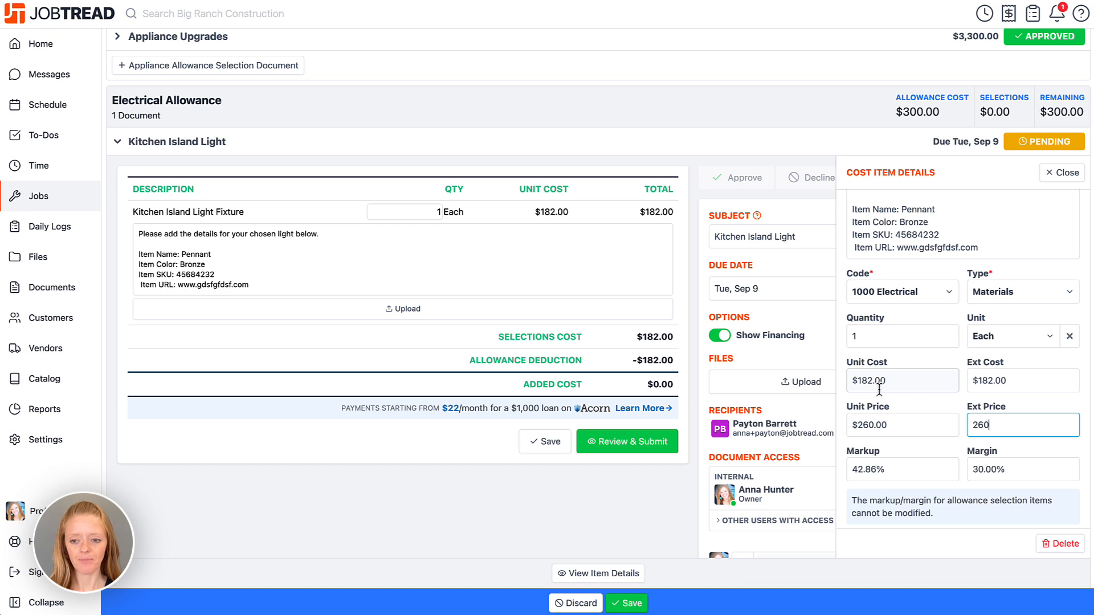
{"action": "left_click", "coordinate": [839, 400]}
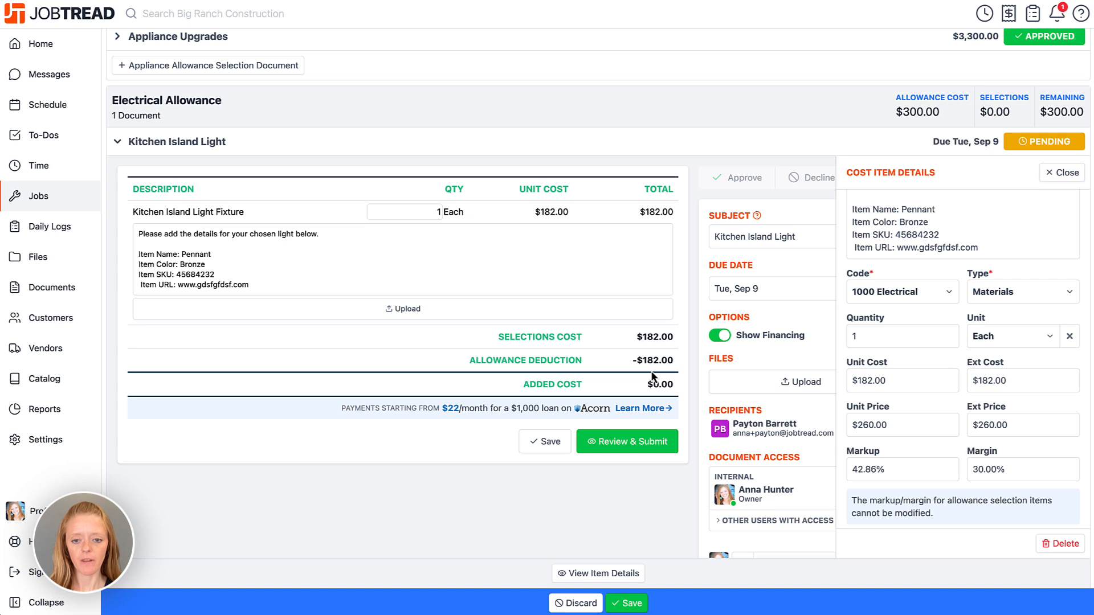
{"action": "left_click", "coordinate": [1063, 179]}
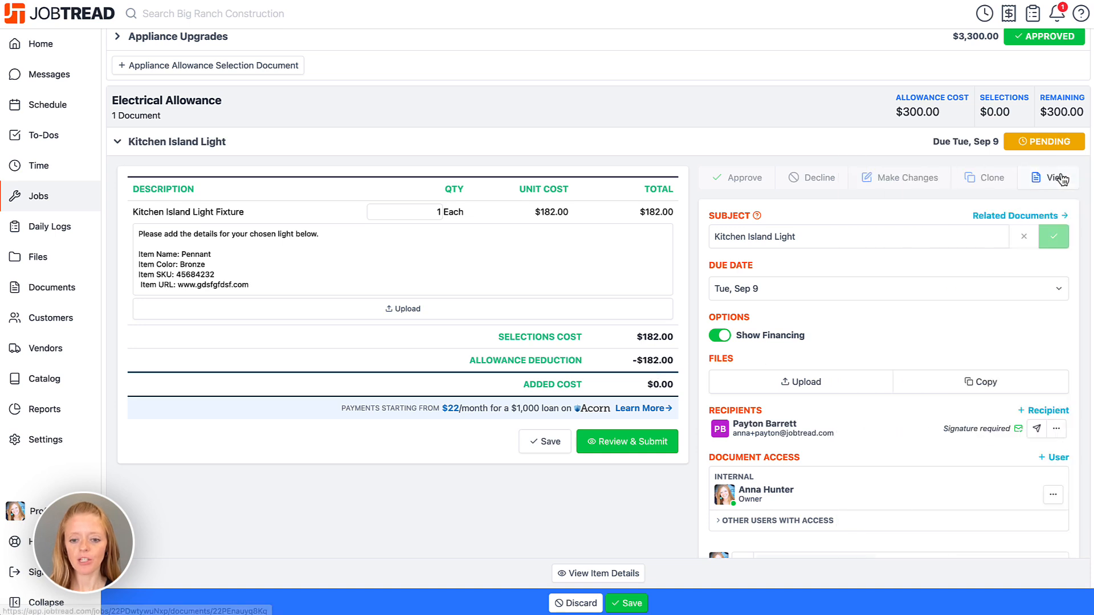
{"action": "left_click", "coordinate": [632, 605]}
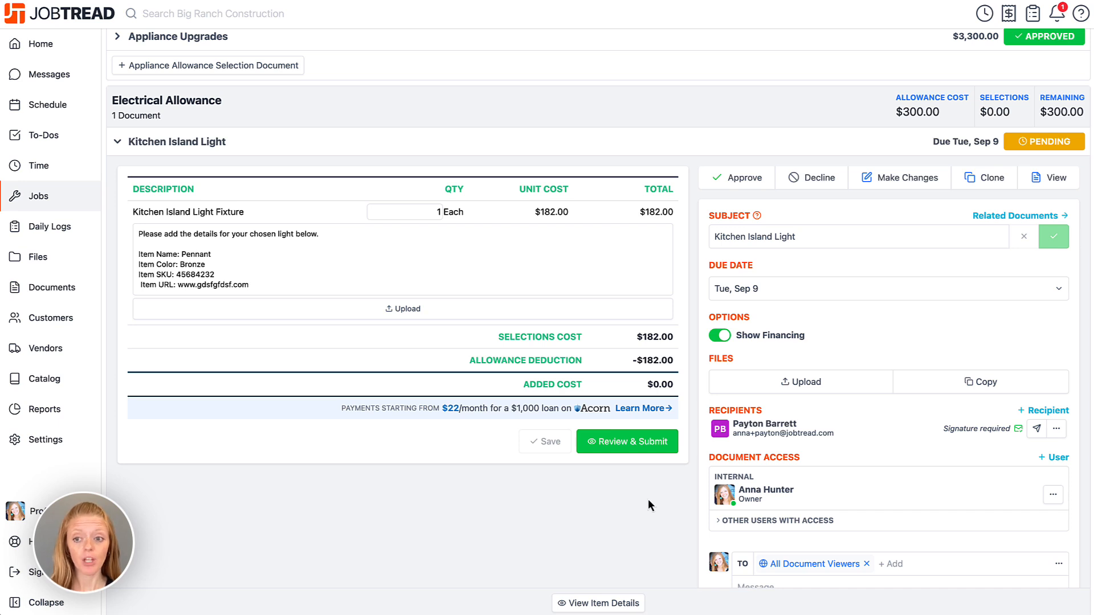
Resend the priced Kitchen Island Light selection to the customer with a signature required.
{"action": "left_click", "coordinate": [1037, 432]}
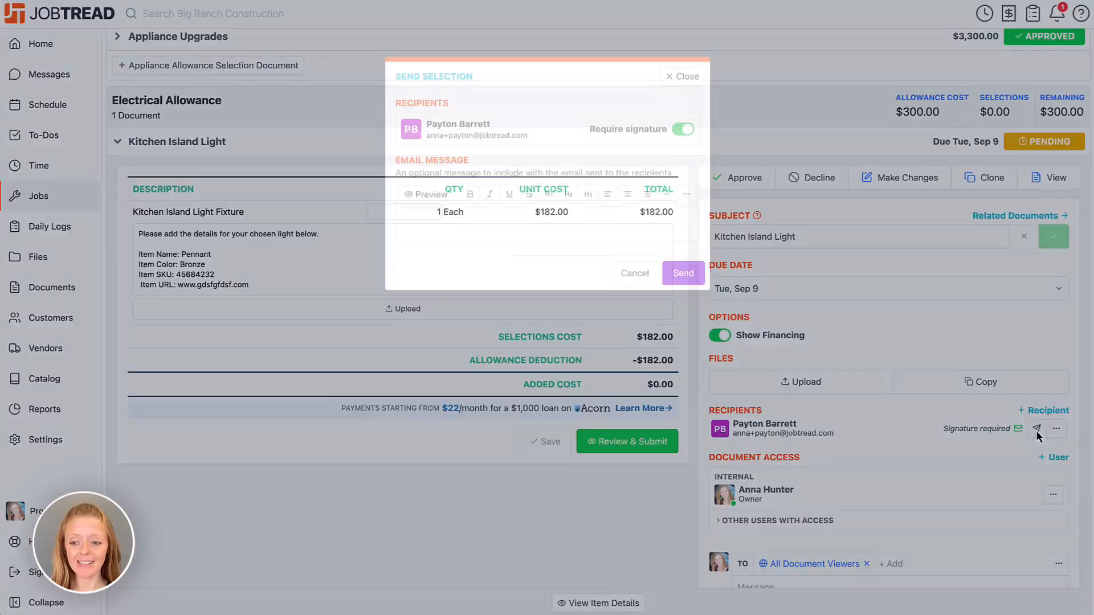
{"action": "left_click", "coordinate": [684, 255]}
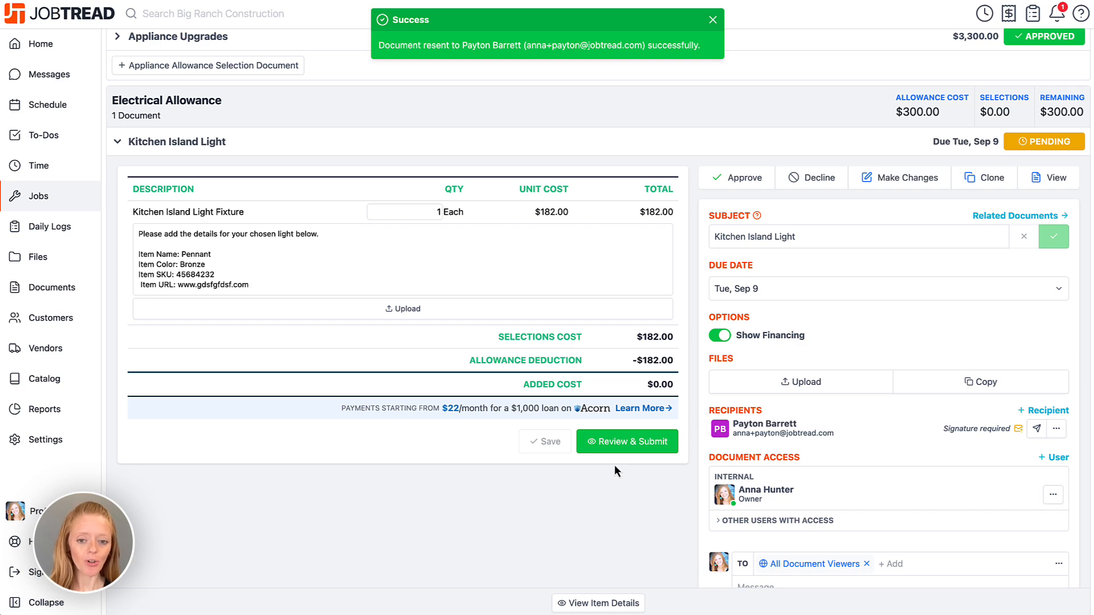
Review the Kitchen Island Light selection, sign and approve it as the customer, then close the review and collapse the document.
{"action": "left_click", "coordinate": [619, 443]}
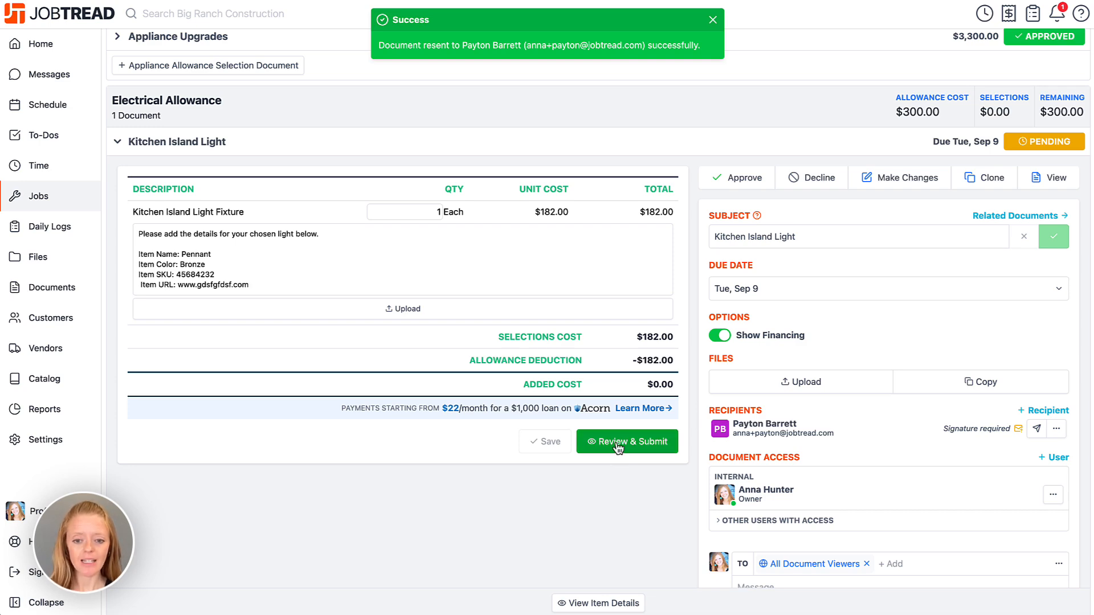
{"action": "scroll", "coordinate": [532, 438], "scroll_direction": "down", "scroll_amount": 3}
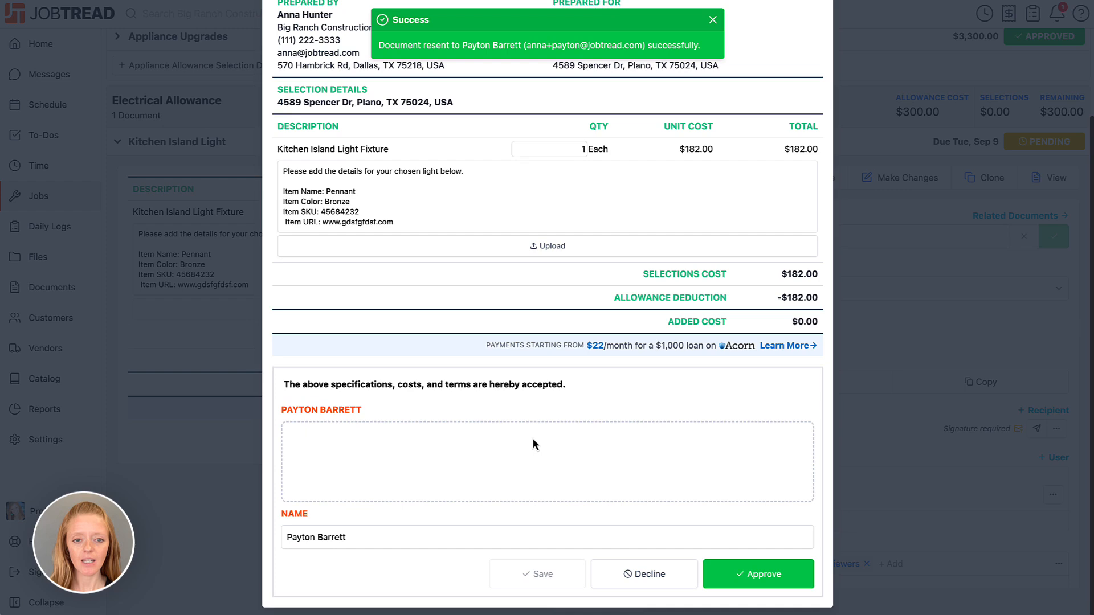
{"action": "left_click_drag", "start_coordinate": [371, 493], "coordinate": [489, 463]}
{"action": "left_click", "coordinate": [780, 576]}
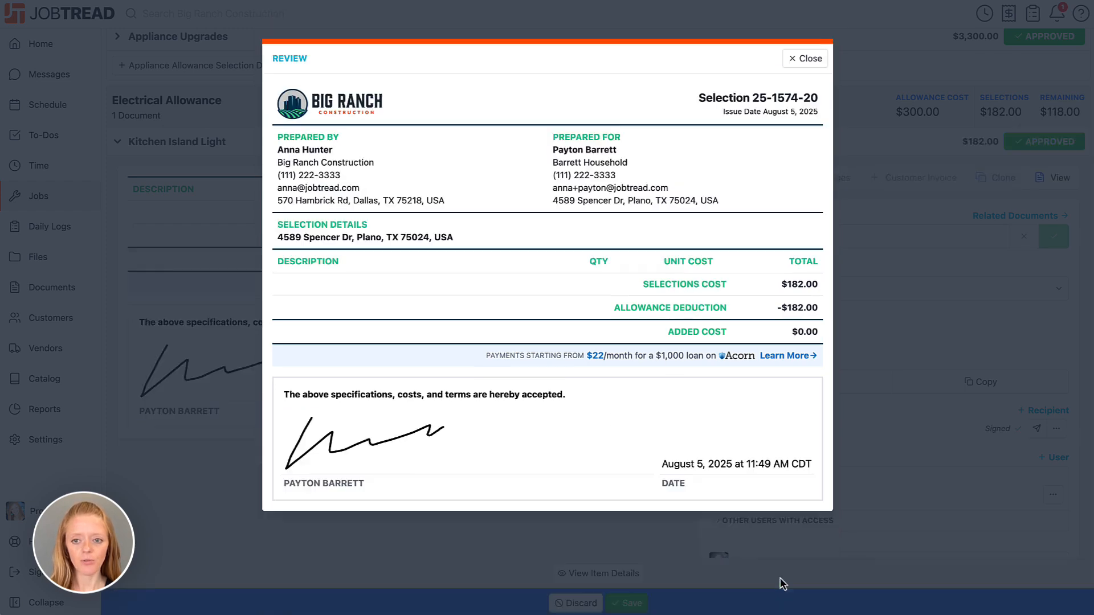
{"action": "left_click", "coordinate": [802, 59]}
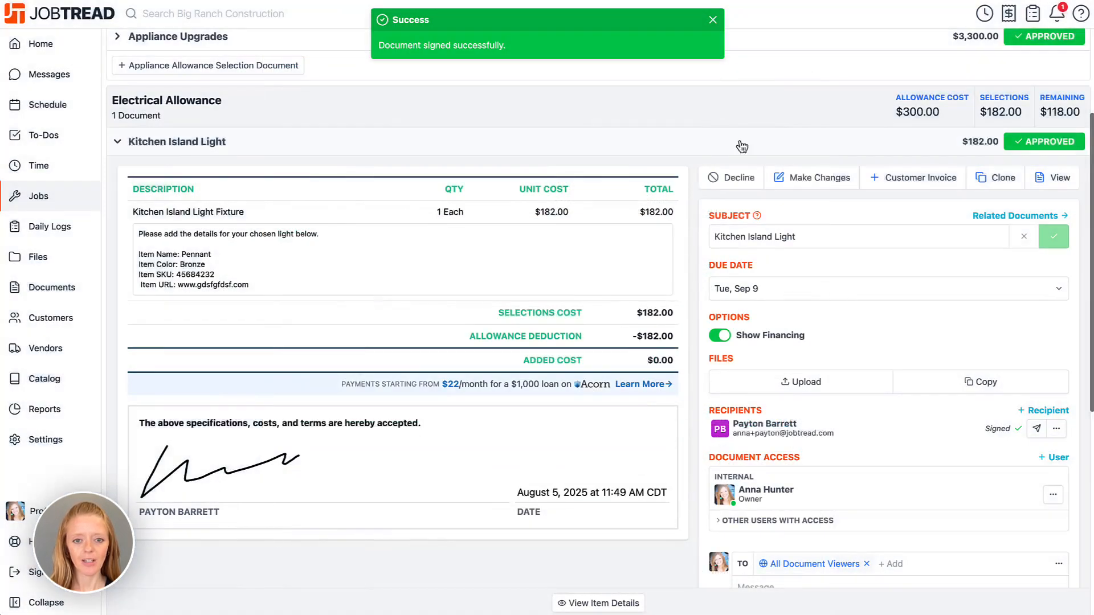
{"action": "left_click", "coordinate": [118, 143]}
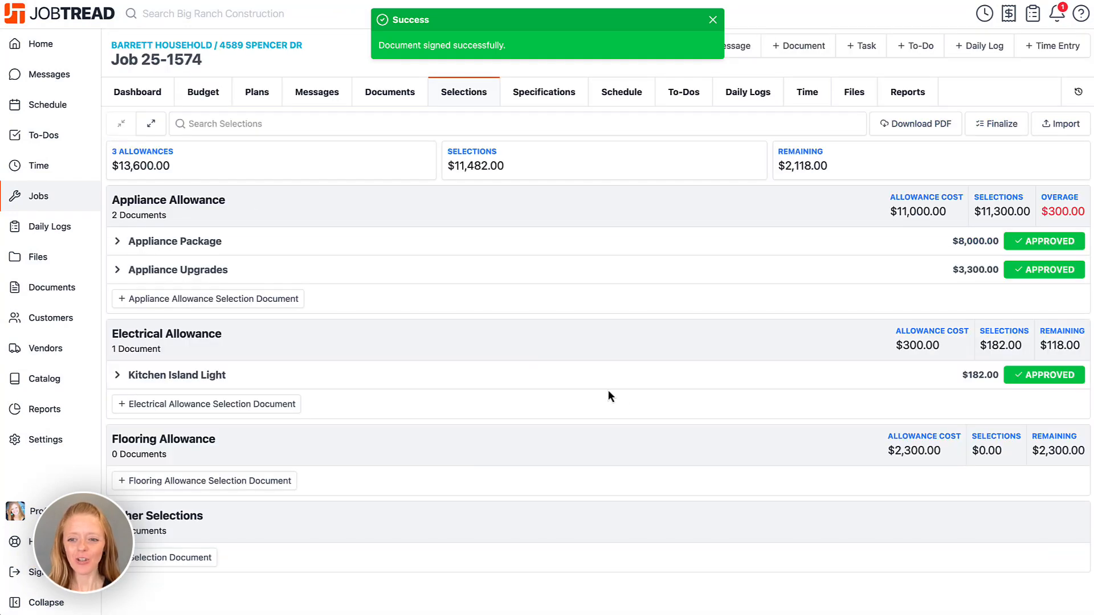